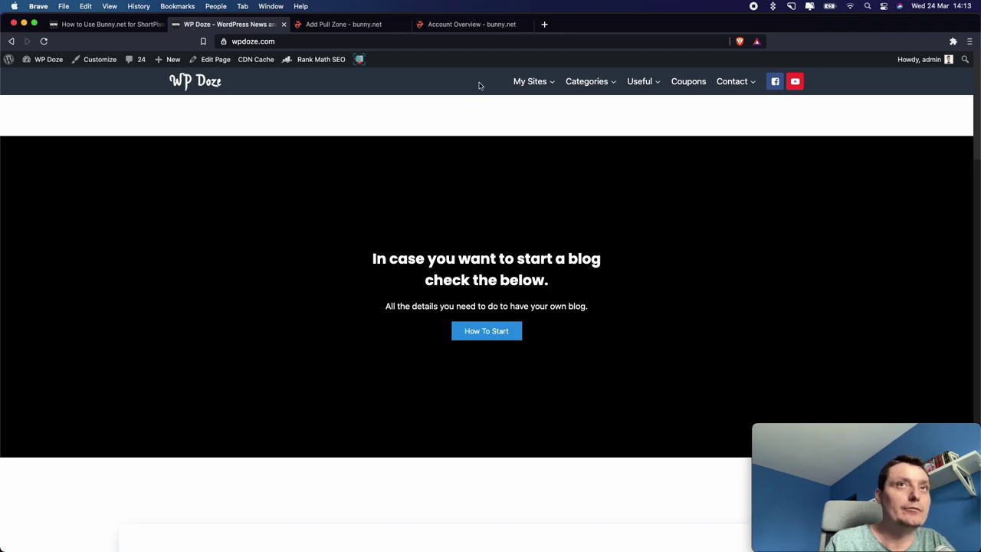
Switch to the bunny.net tab and select the 'panel.' subdomain in the address bar
click(469, 28)
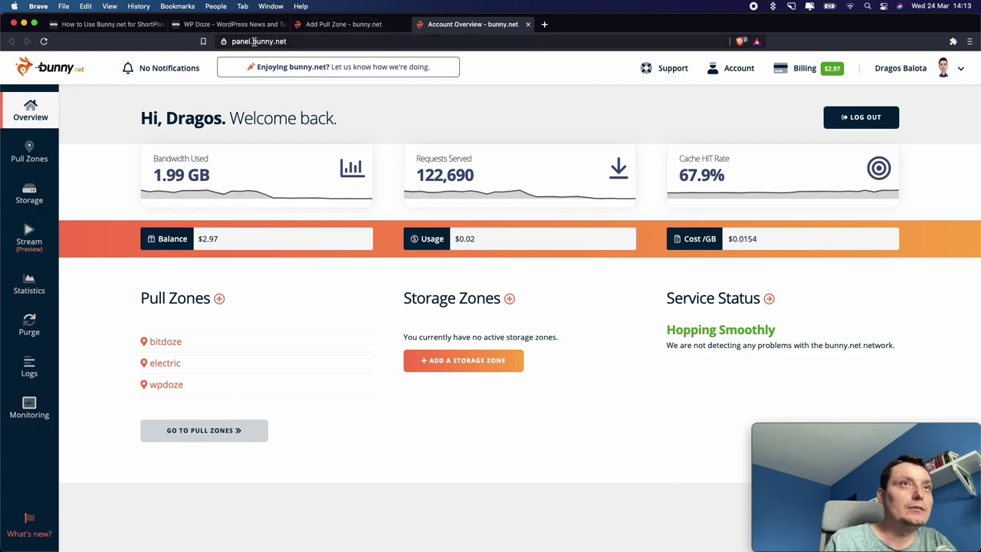
drag(254, 41, 230, 42)
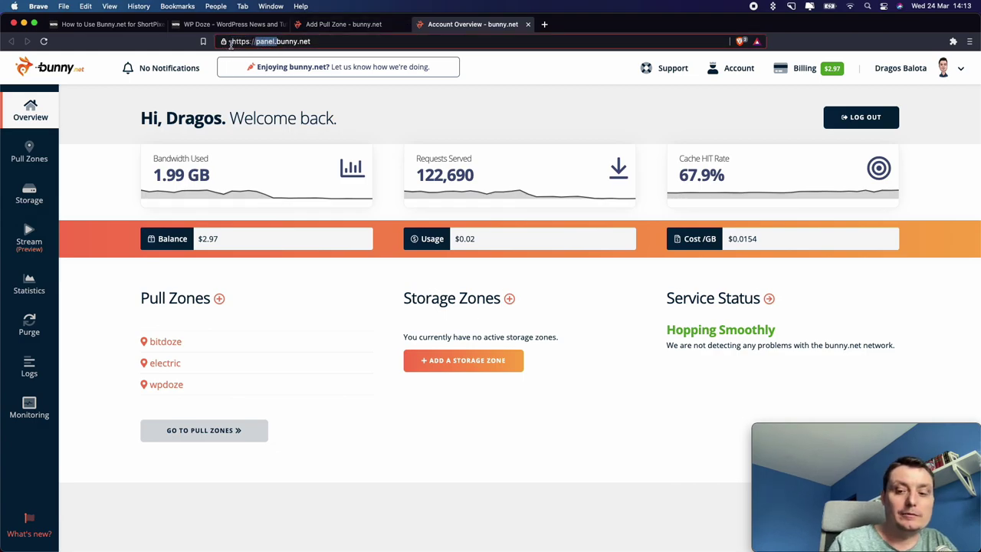
click(270, 42)
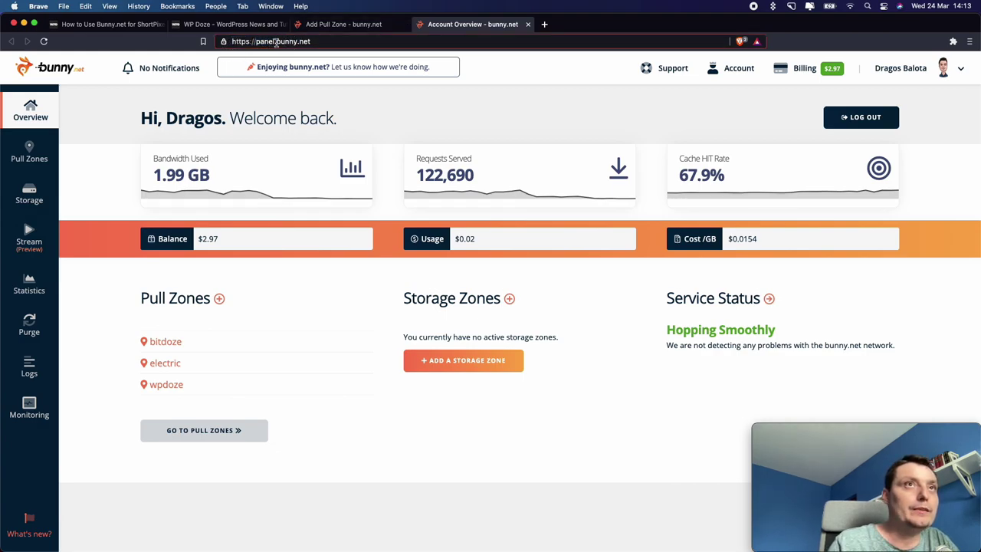
drag(276, 42, 256, 42)
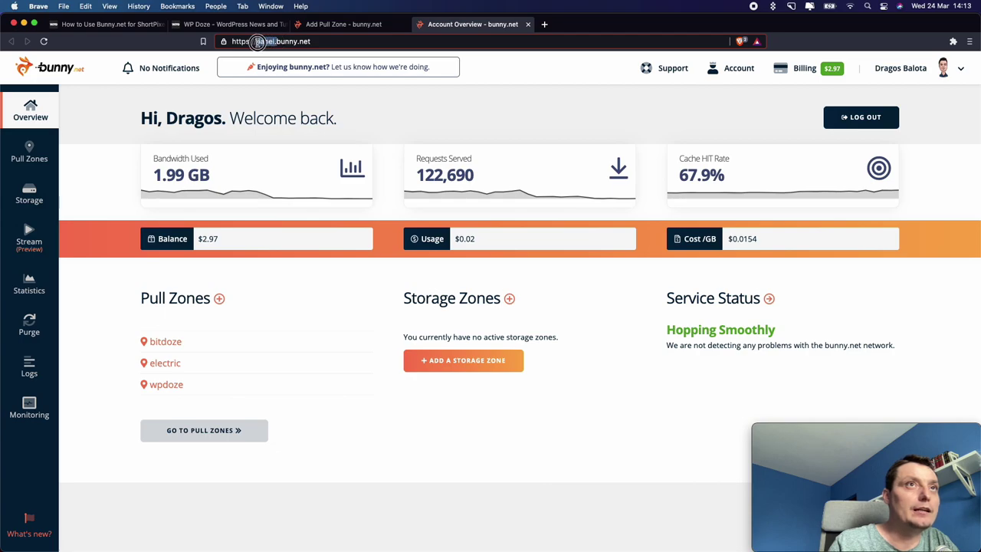
Load the public bunny.net homepage and scroll down to its network stats row
key(BackSpace)
key(Return)
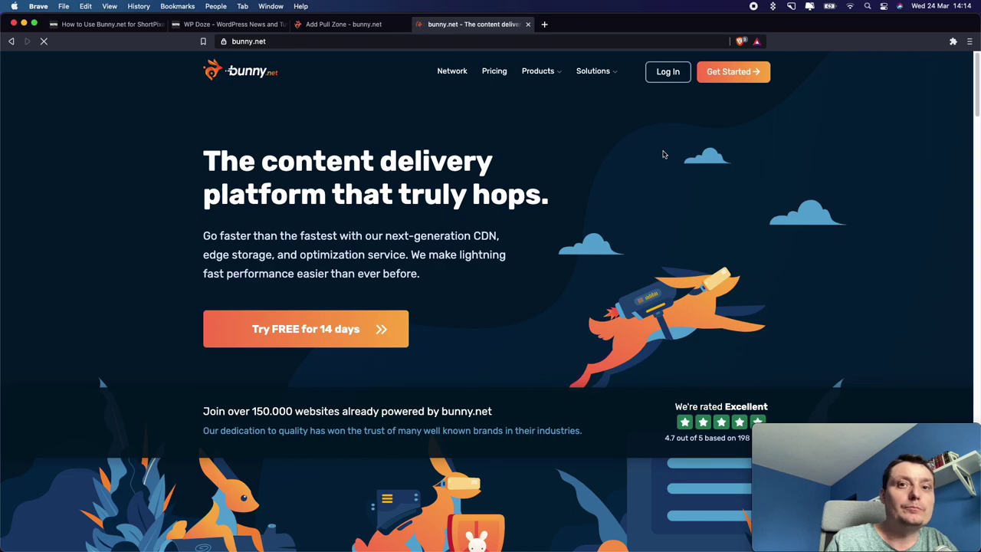
scroll(664, 154, down, 5)
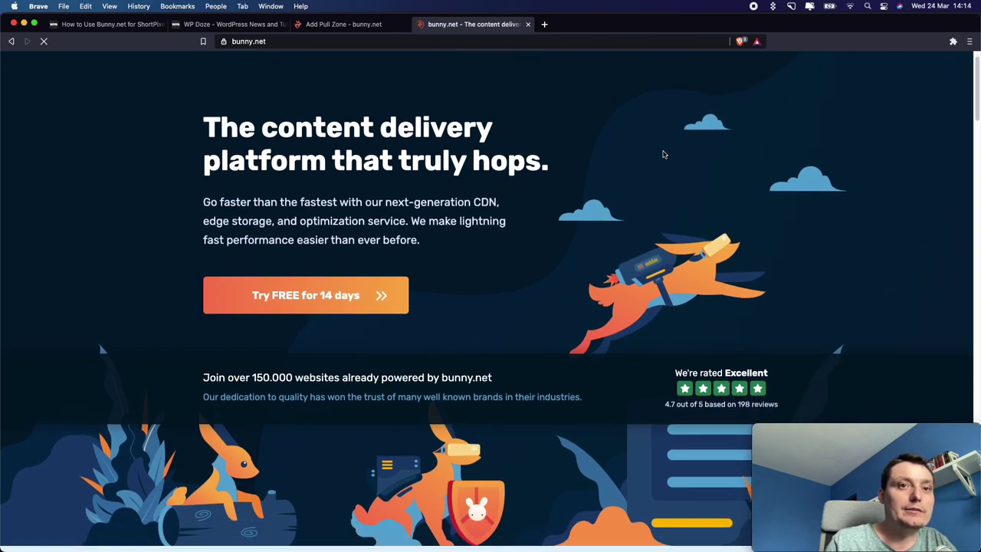
scroll(664, 154, down, 2)
scroll(664, 154, down, 2)
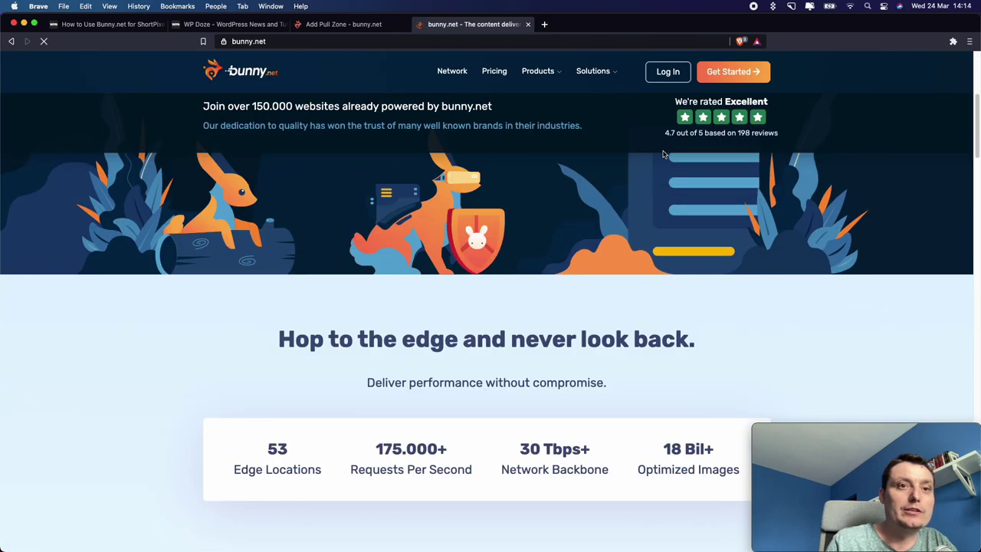
scroll(663, 154, down, 2)
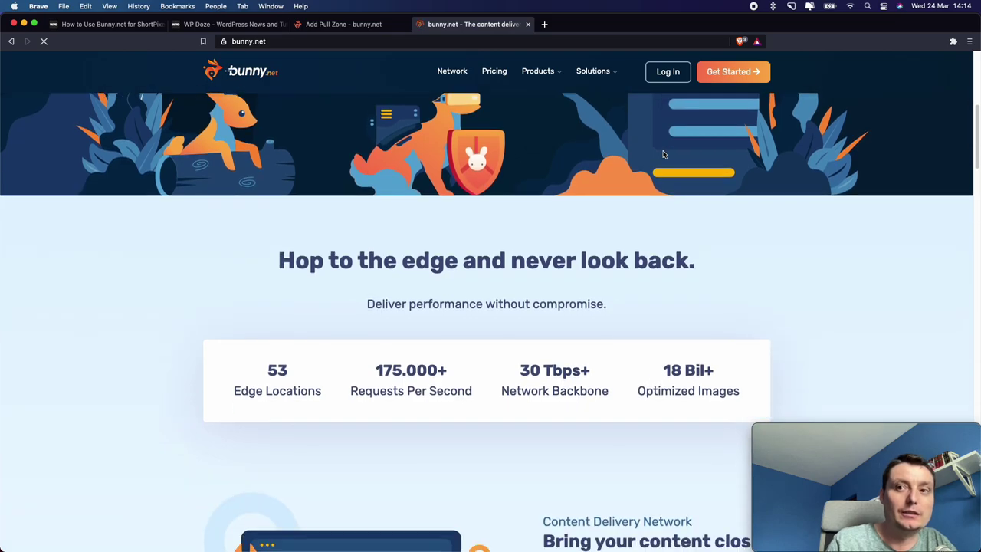
scroll(664, 154, down, 2)
scroll(664, 154, down, 3)
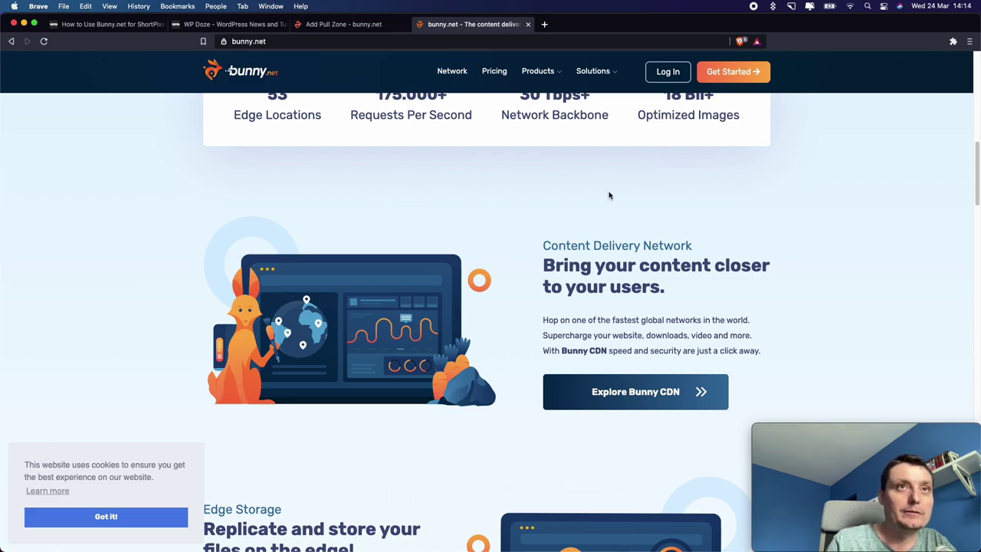
scroll(609, 196, up, 1)
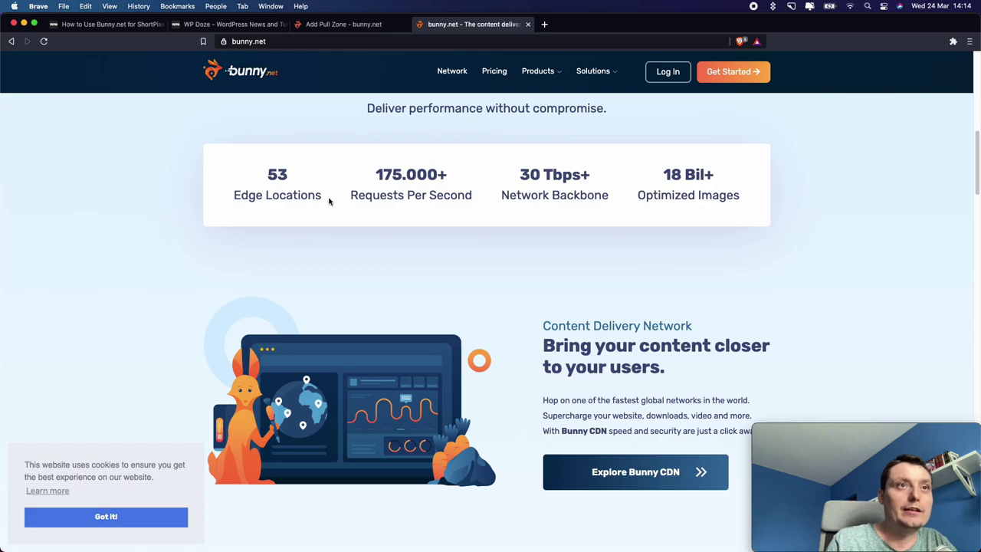
scroll(422, 248, up, 1)
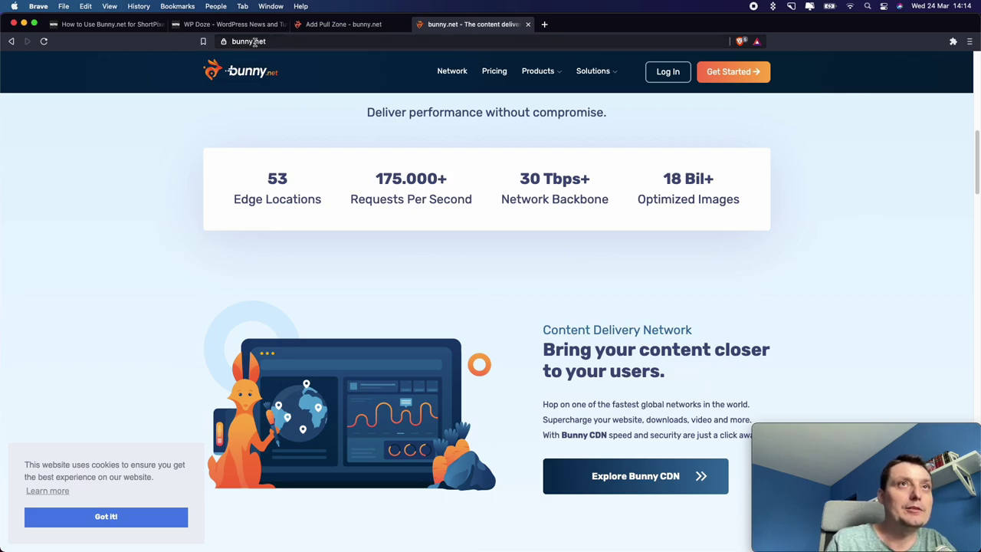
Go from the WP Doze homepage tab to the site's WordPress admin dashboard
click(142, 25)
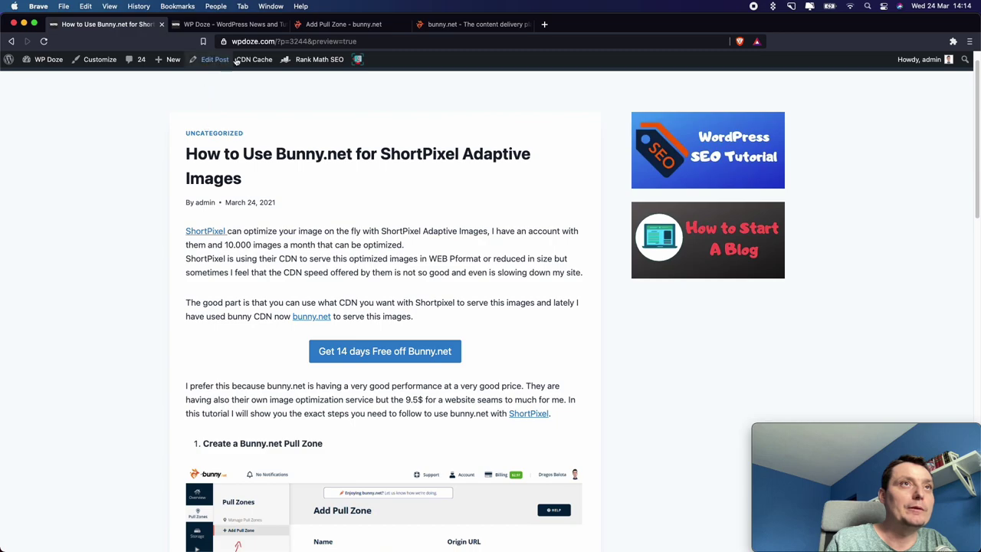
click(223, 29)
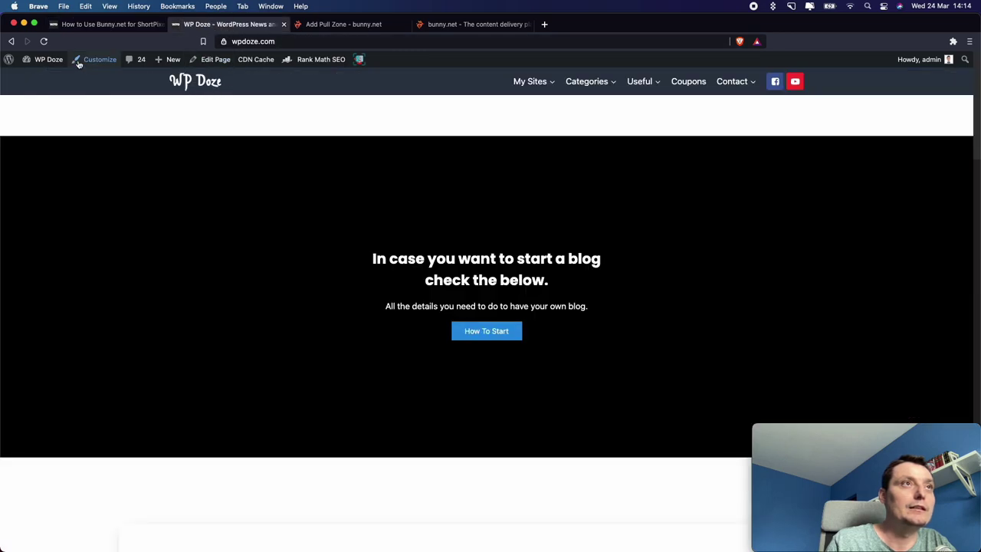
mouse_move(49, 60)
click(61, 81)
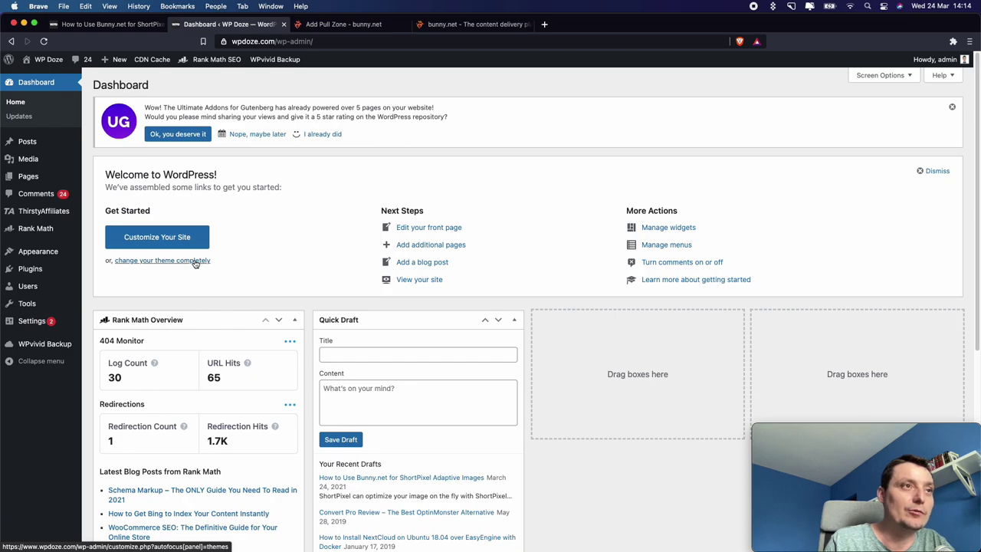
mouse_move(31, 321)
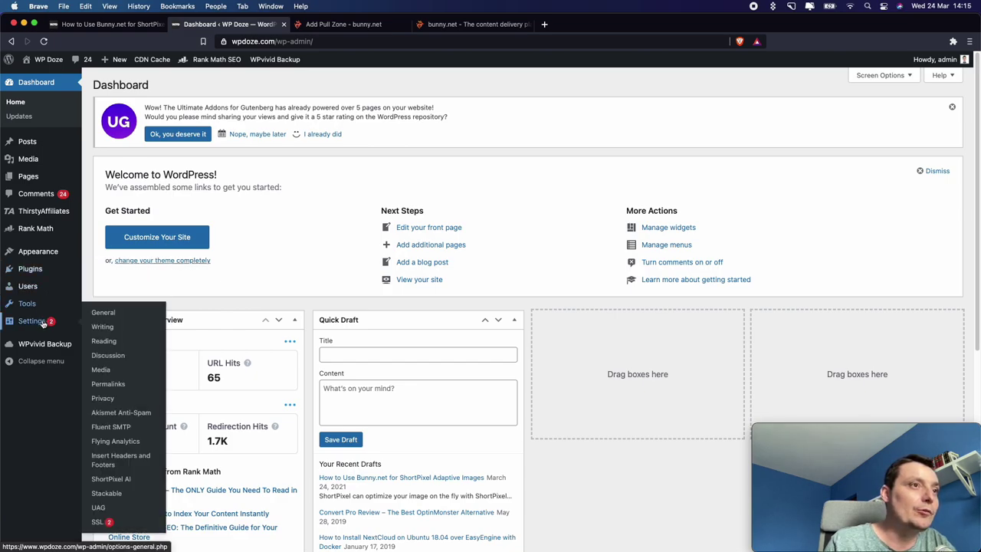
click(129, 480)
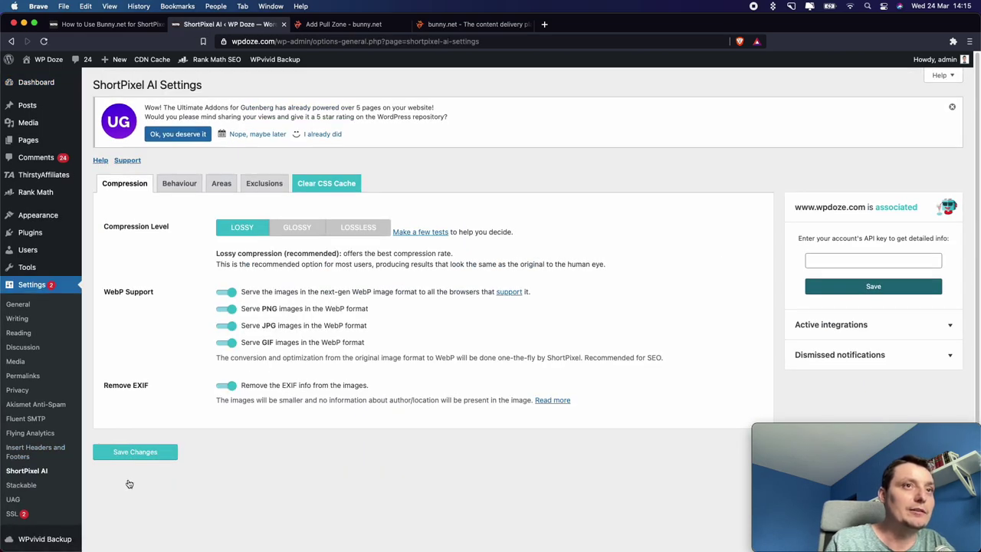
click(184, 189)
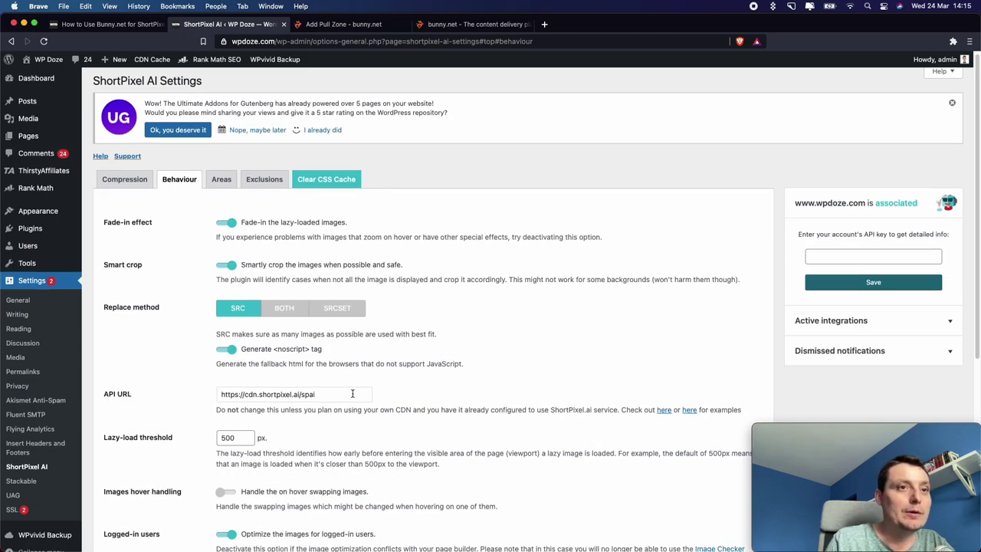
scroll(353, 393, down, 1)
scroll(353, 393, down, 5)
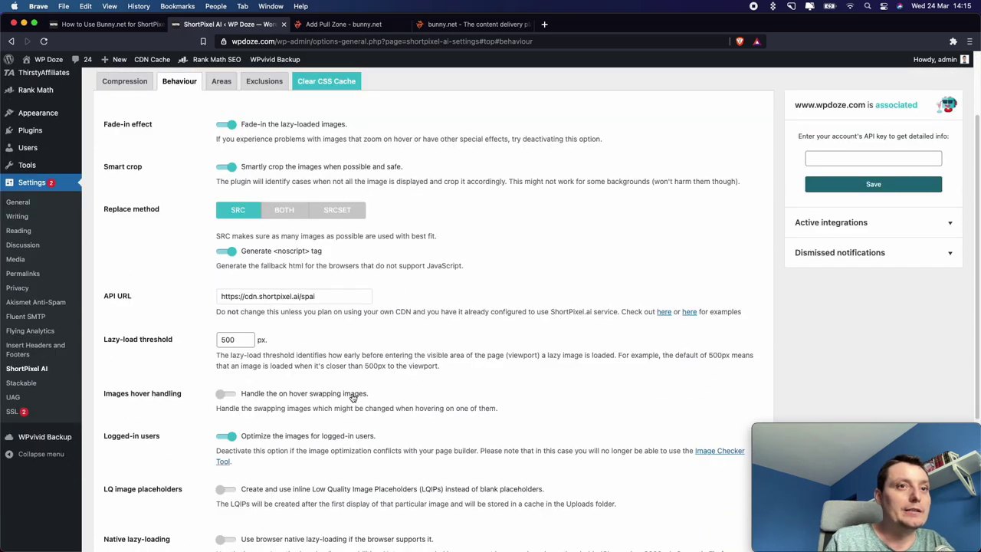
scroll(353, 398, up, 1)
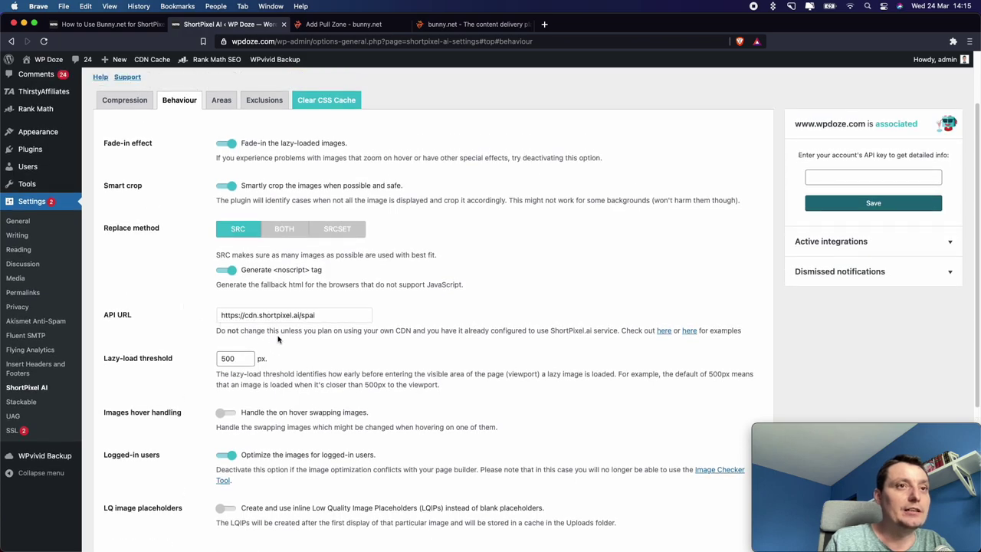
scroll(322, 353, up, 1)
scroll(323, 353, up, 1)
scroll(323, 353, up, 1)
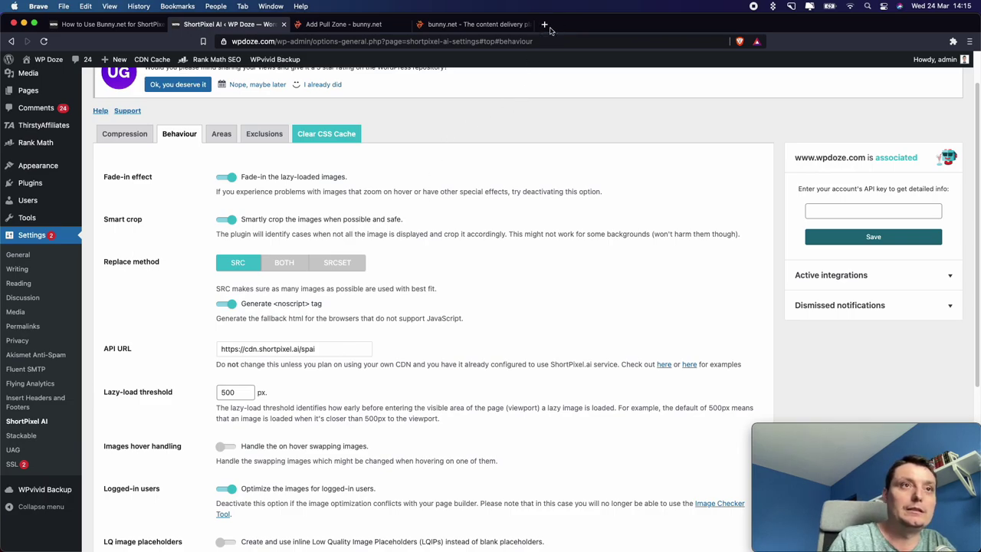
Load the live wpdoze.com site in a new tab and scroll through its posts
click(545, 24)
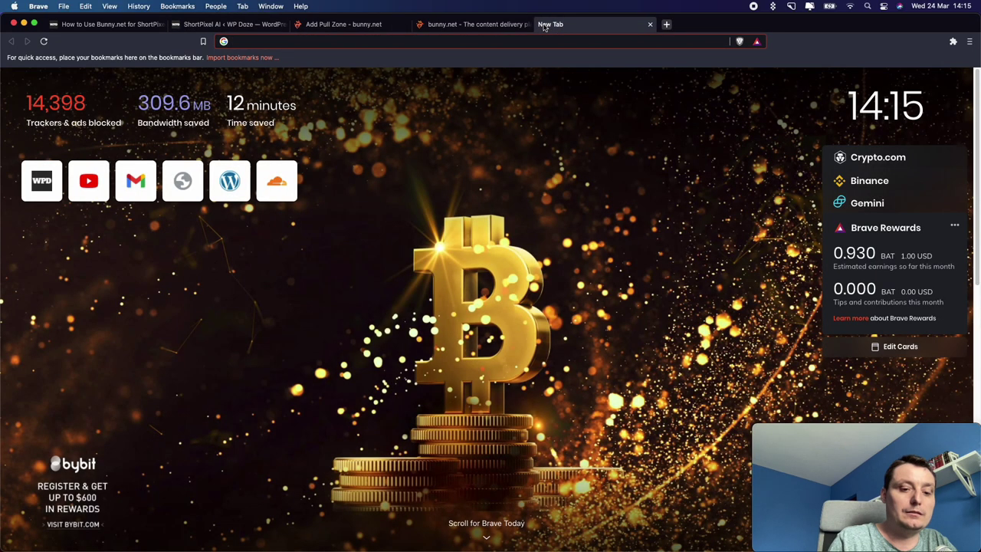
text(wpdoze.com)
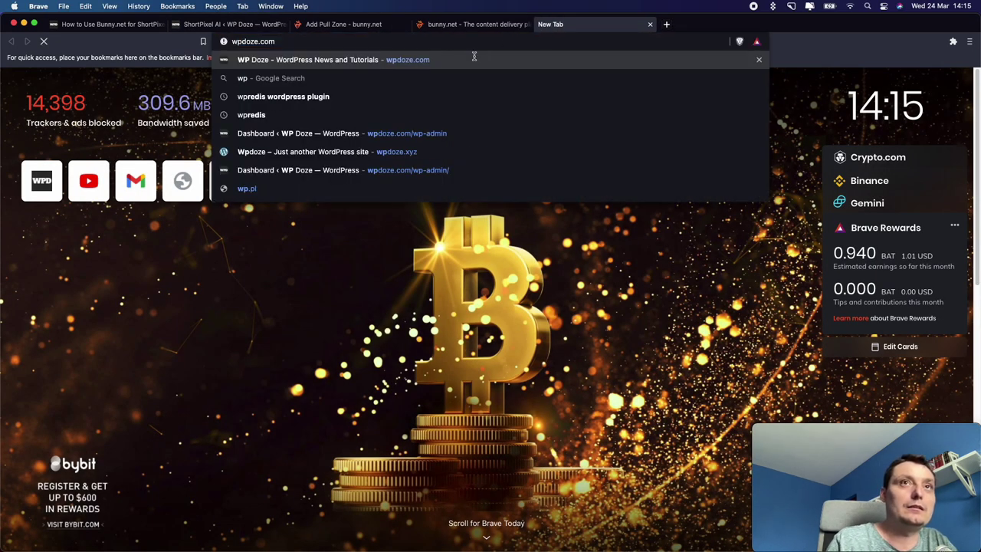
key(Return)
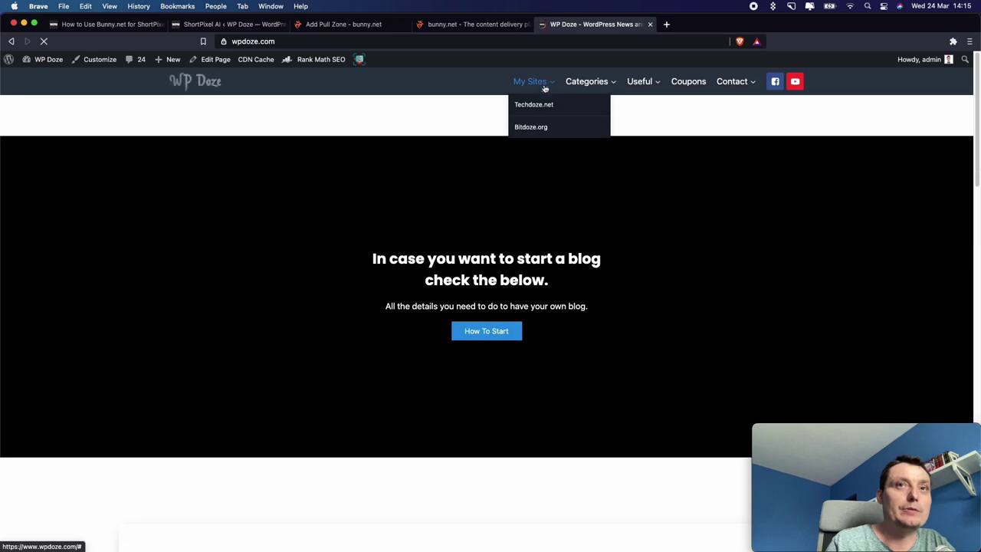
scroll(548, 105, down, 10)
scroll(547, 105, down, 5)
scroll(547, 105, down, 5)
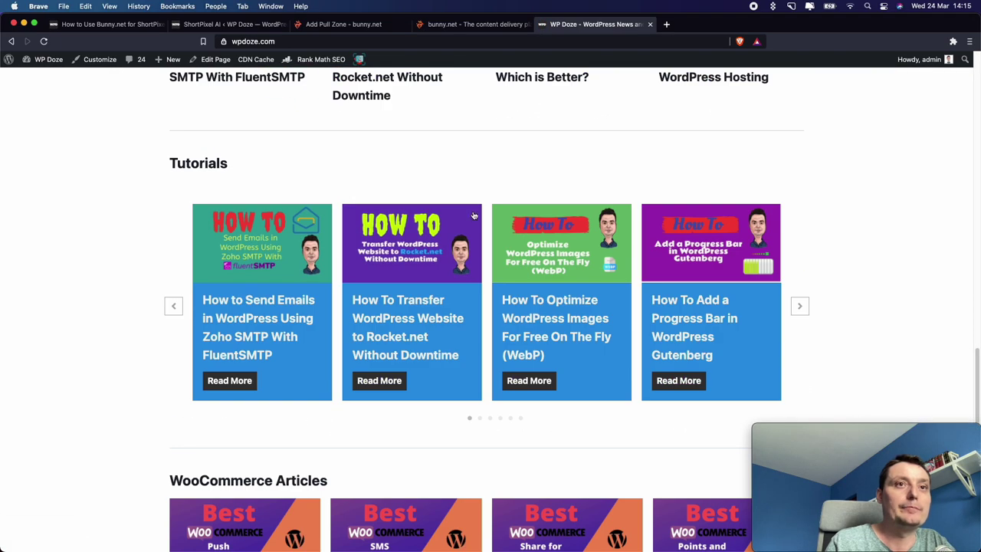
scroll(502, 269, down, 3)
Inspect the SMS Notifications article's featured image, confirming it's served from cdn.shortpixel.ai
click(404, 424)
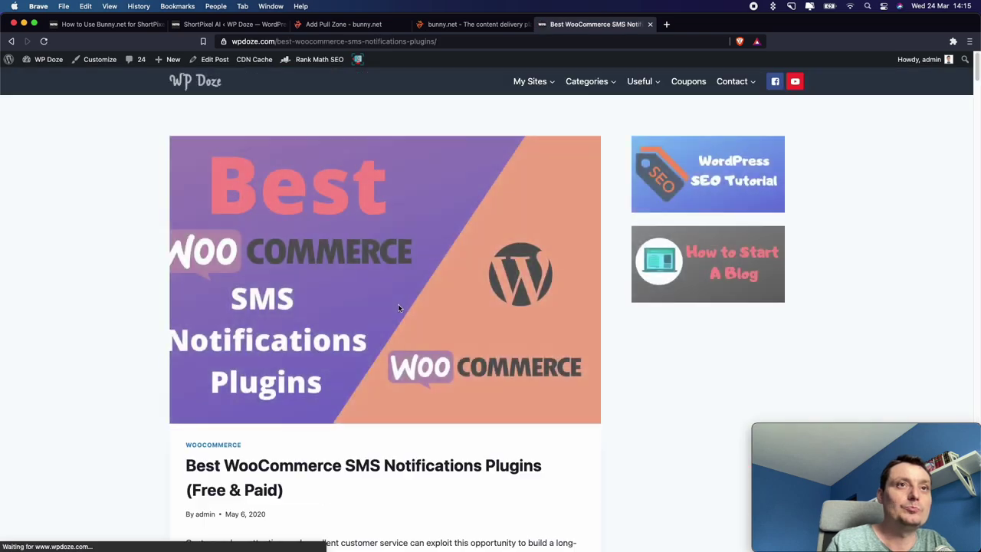
click(349, 240)
click(380, 328)
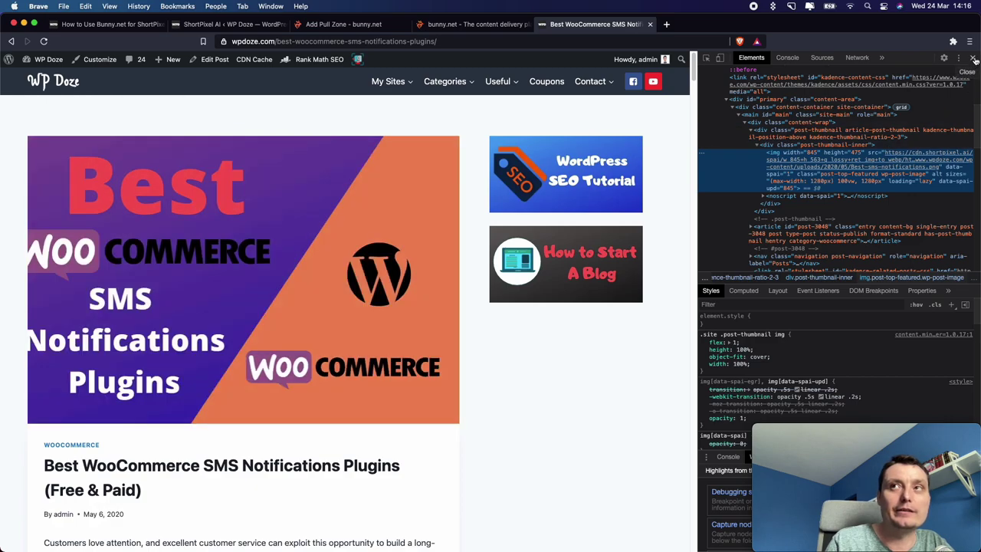
key(super+alt+i)
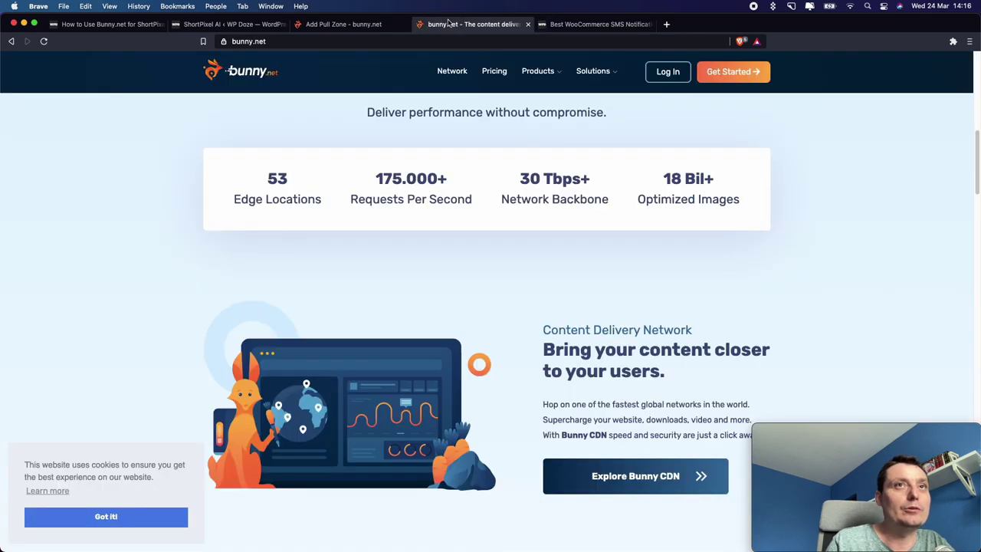
Return to the bunny.net homepage and log in to the account
click(448, 23)
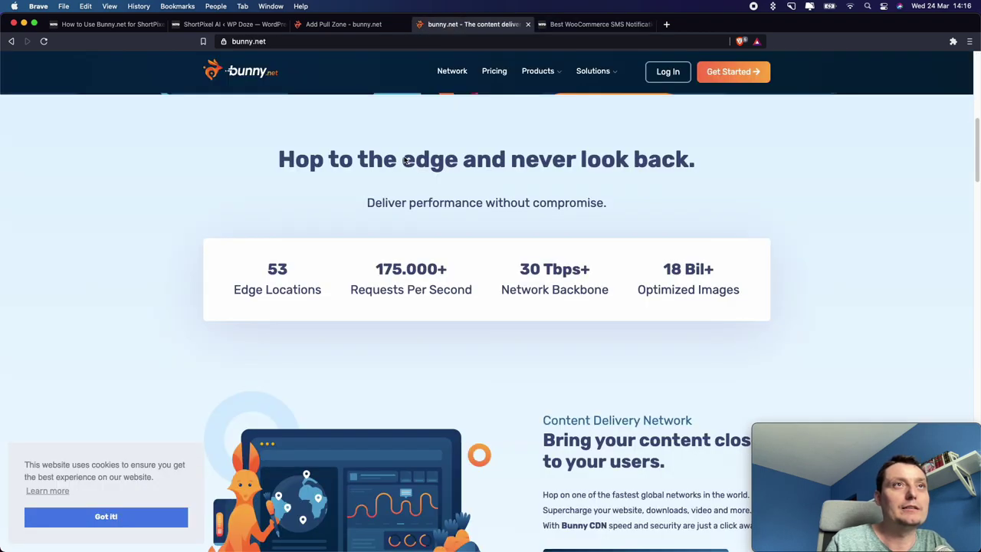
scroll(569, 184, up, 10)
scroll(569, 184, up, 2)
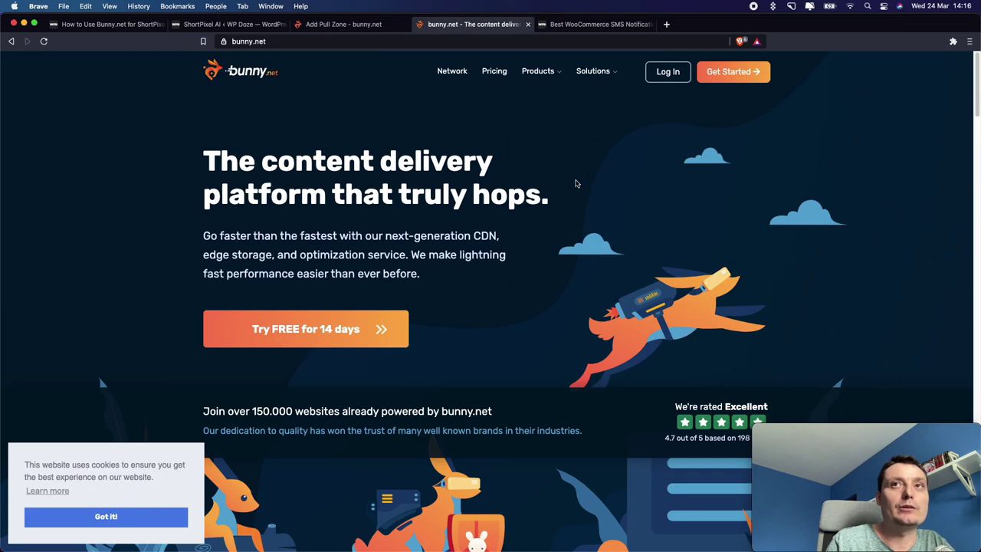
click(674, 77)
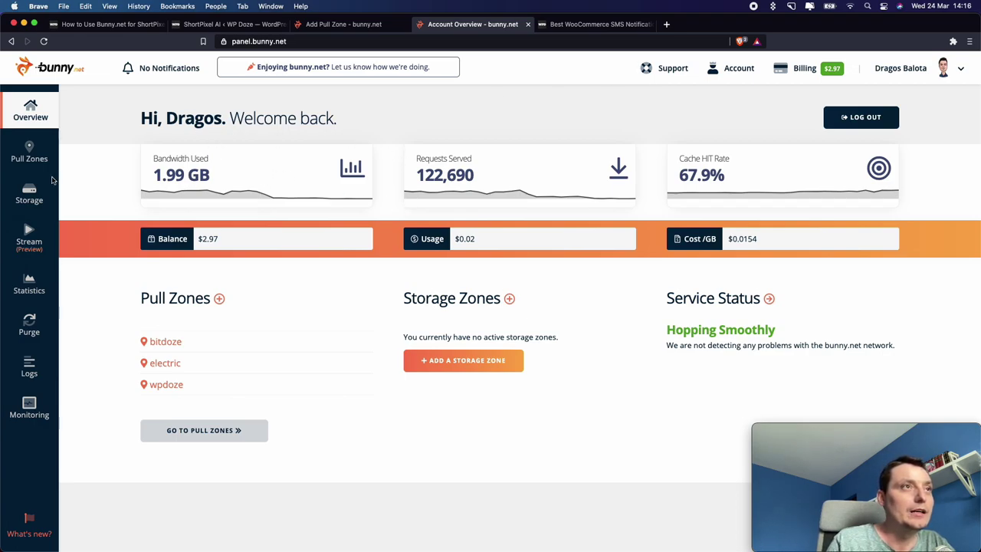
Start a new pull zone from Pull Zones > Add Pull Zone, focusing the Name field
click(33, 151)
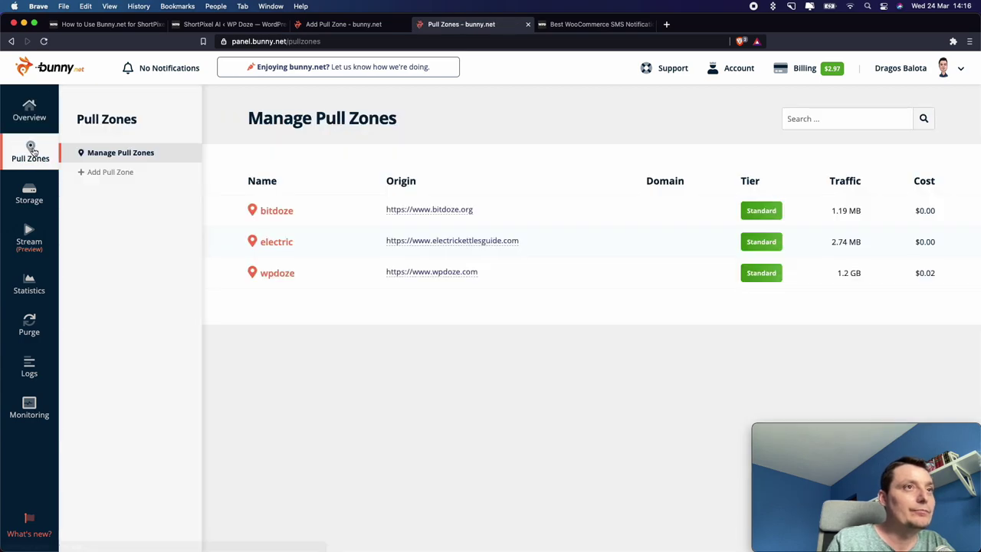
click(110, 172)
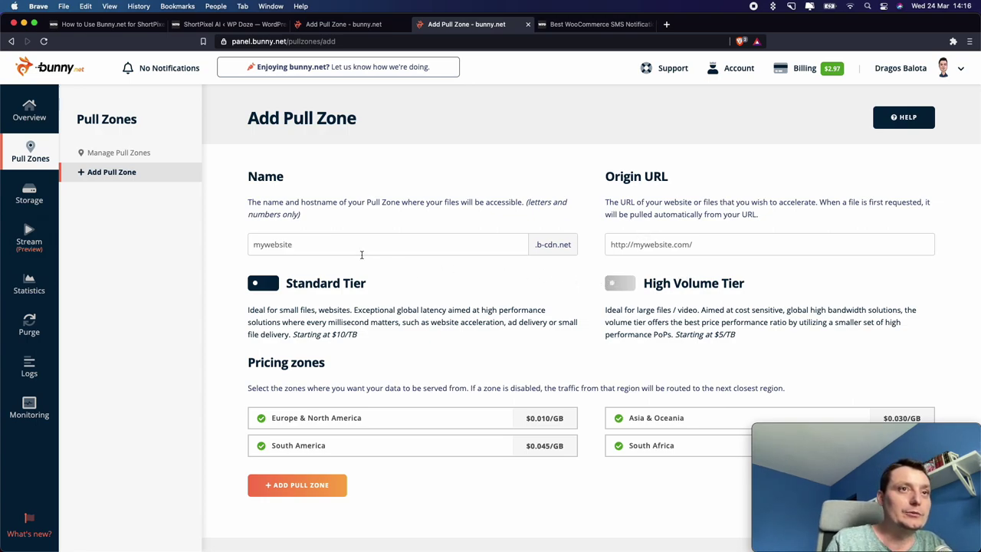
click(314, 247)
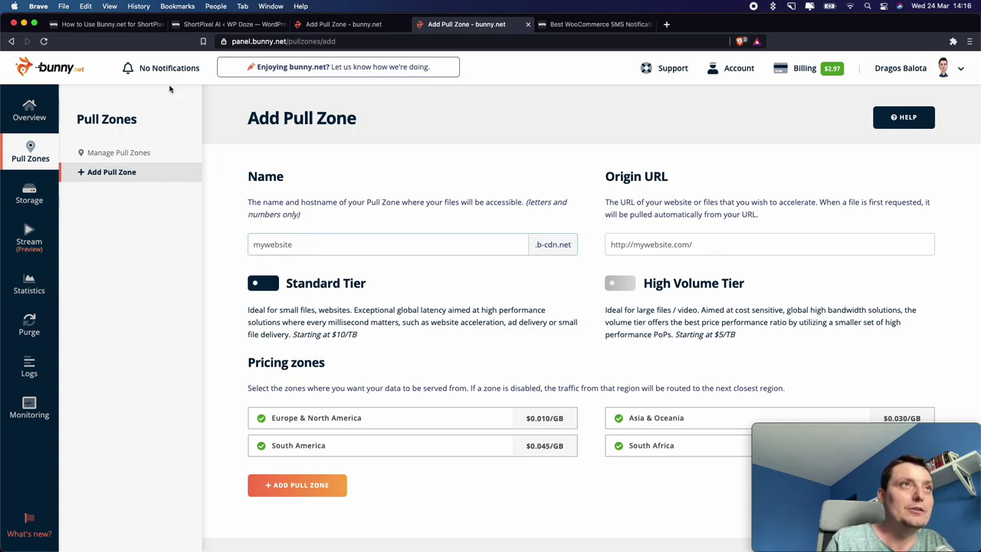
click(111, 24)
Copy 'imagezone' from the tutorial's example URL imagezone.b-cdn.net/spai
scroll(328, 294, down, 5)
scroll(328, 294, down, 5)
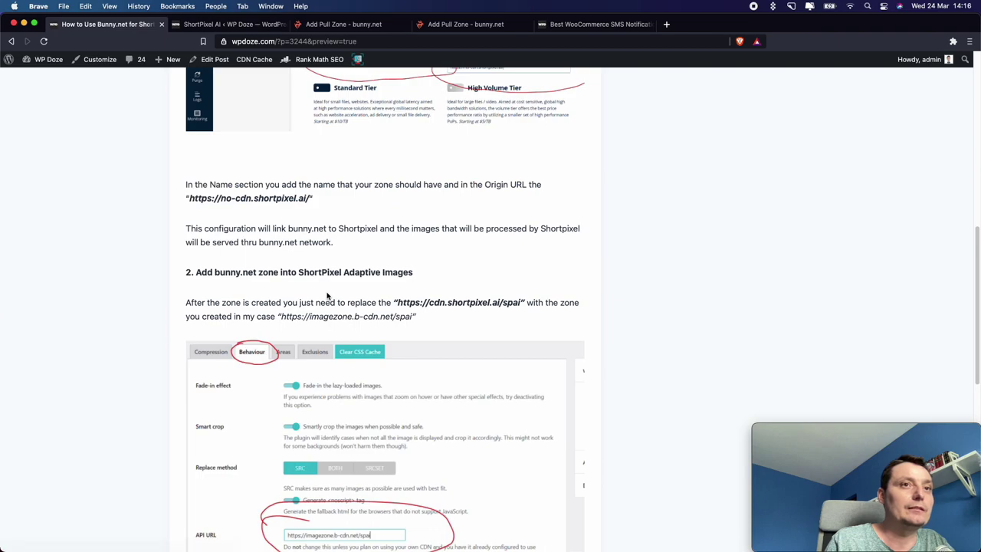
scroll(345, 297, down, 2)
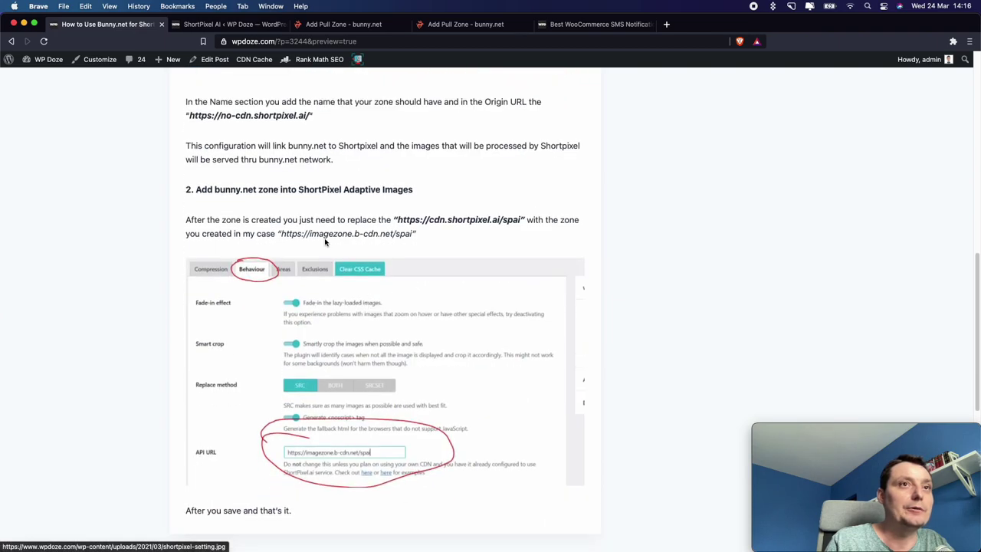
drag(312, 234, 351, 234)
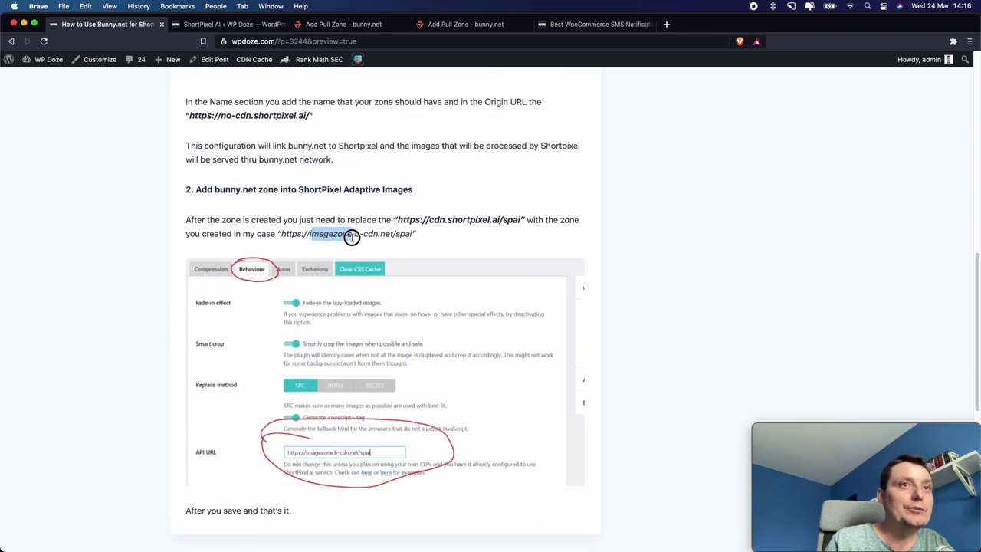
click(314, 234)
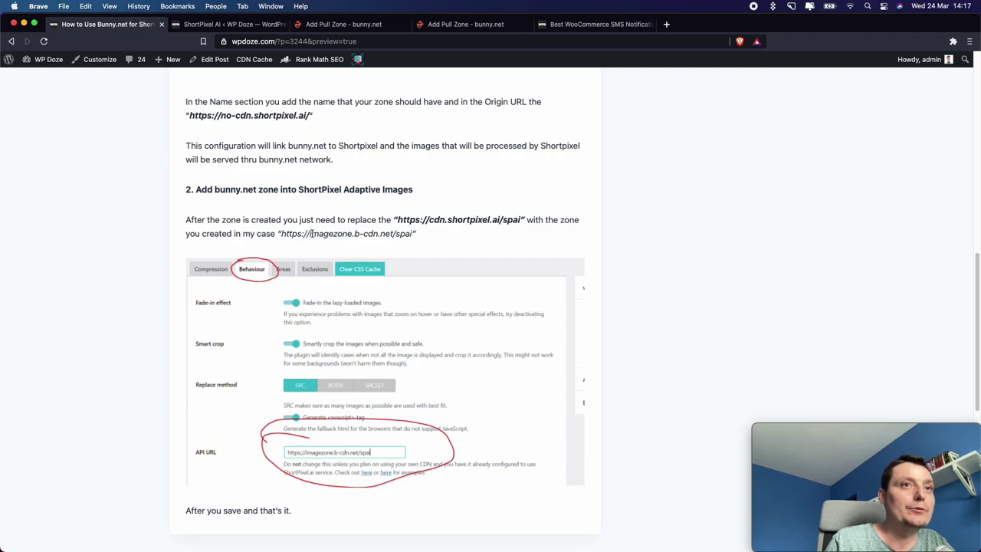
drag(312, 234, 351, 238)
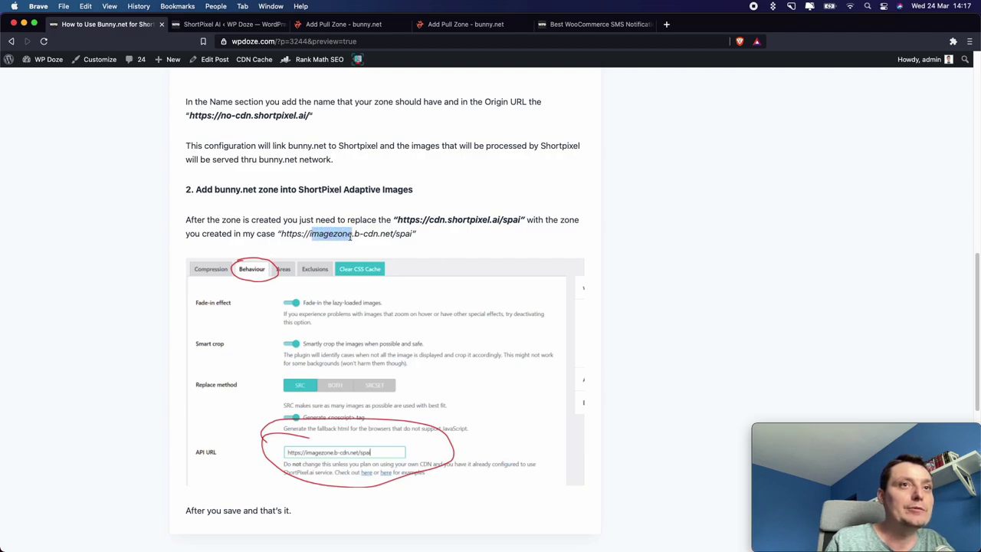
click(314, 237)
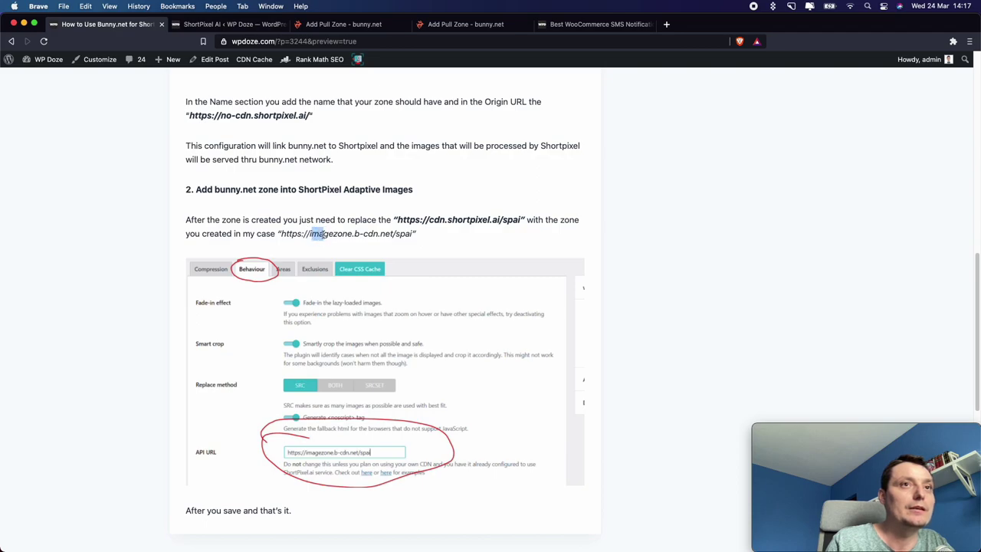
drag(311, 234, 354, 234)
key(super+c)
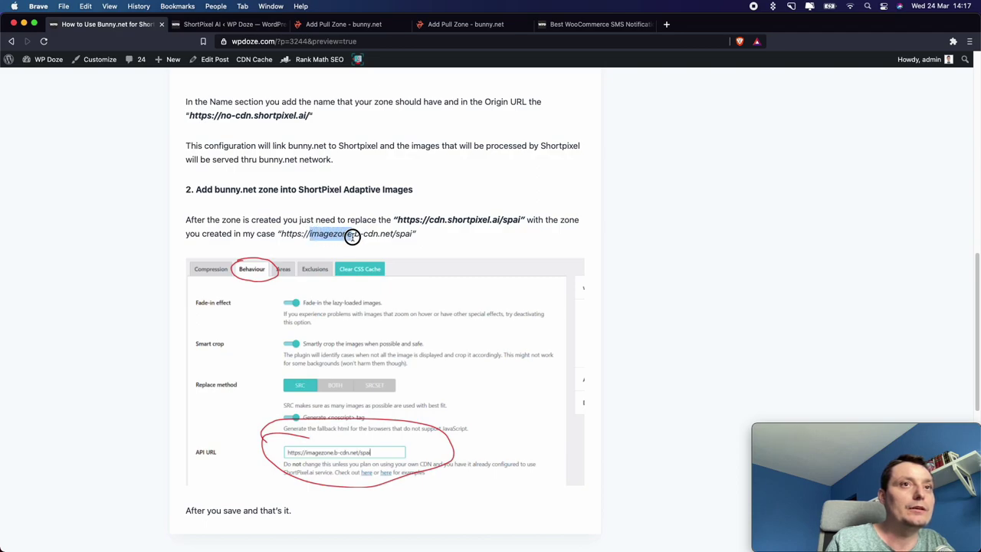
right_click(352, 234)
click(366, 256)
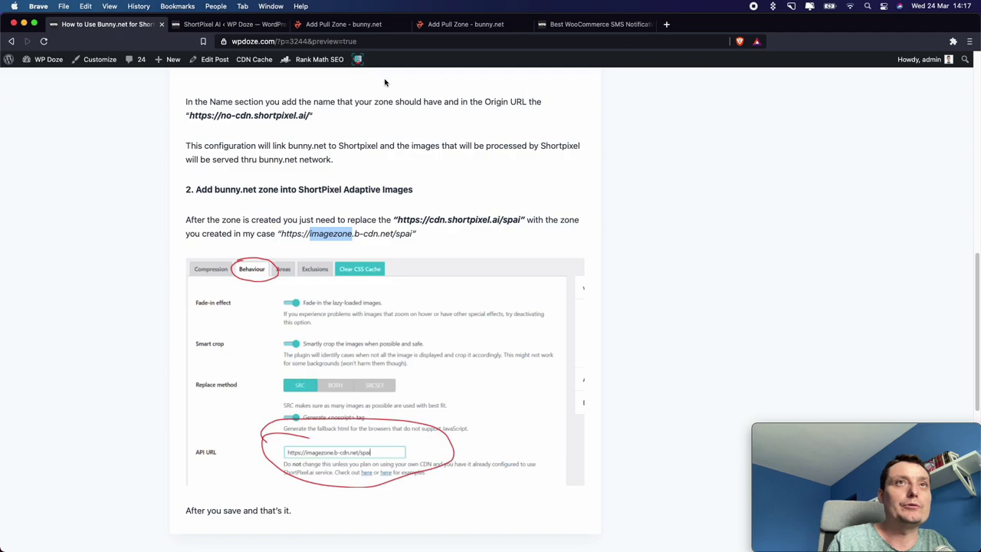
Paste 'imagezone' into the new pull zone's Name field
click(371, 24)
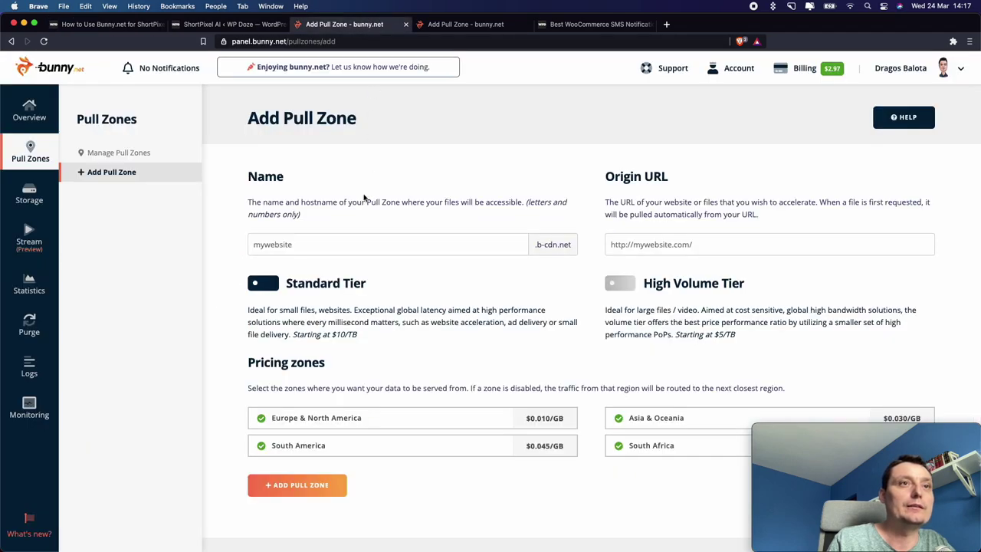
right_click(315, 250)
click(353, 319)
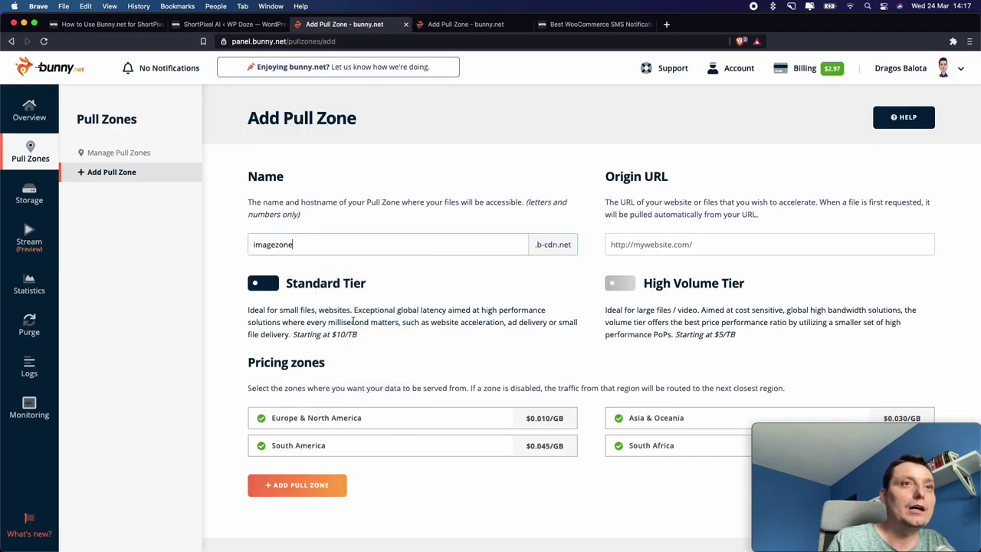
click(703, 244)
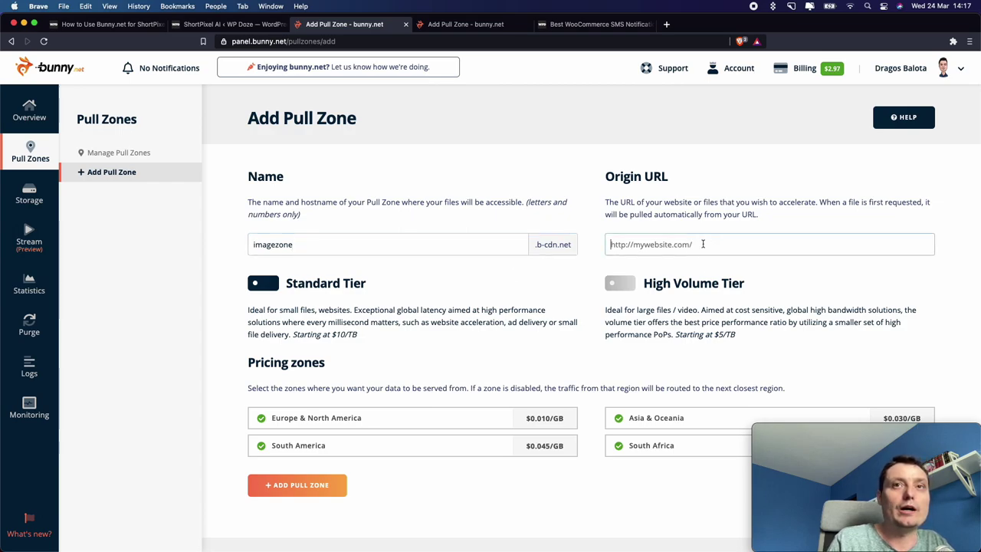
click(116, 23)
click(436, 239)
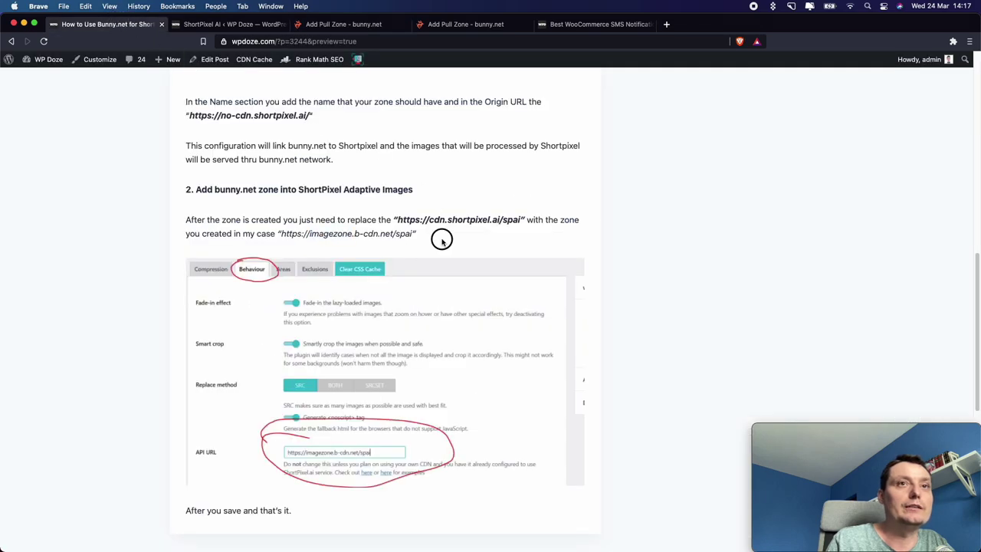
scroll(464, 234, down, 4)
scroll(464, 234, up, 5)
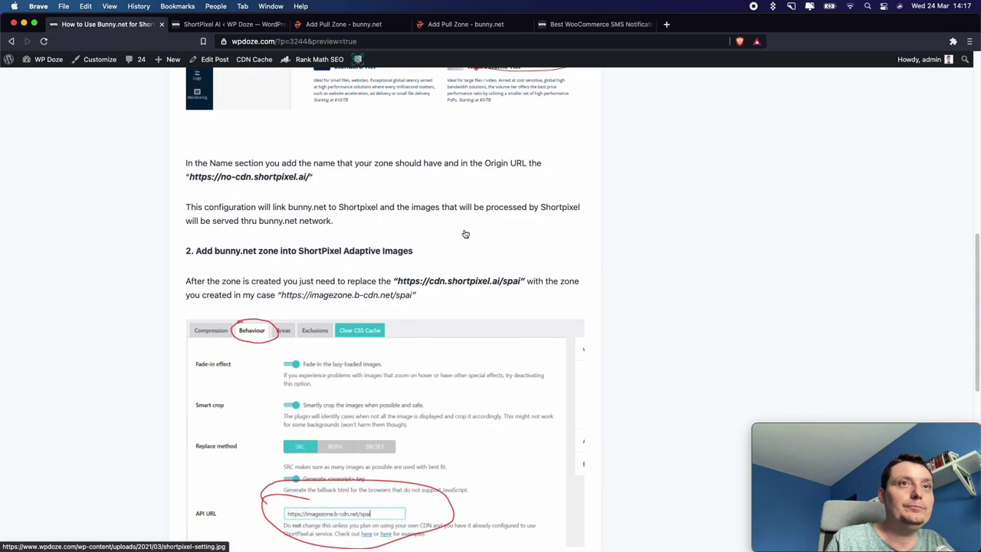
scroll(464, 234, up, 1)
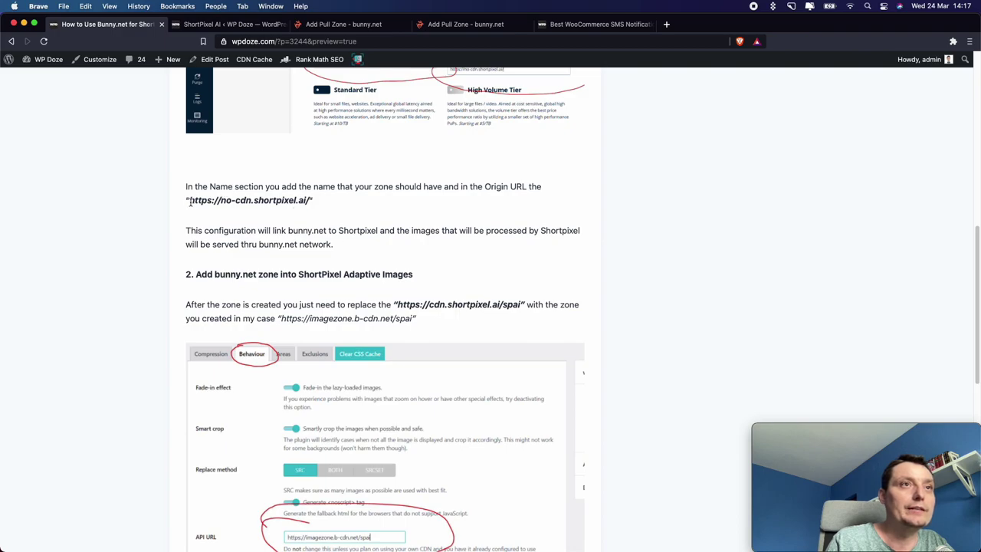
drag(190, 202, 309, 202)
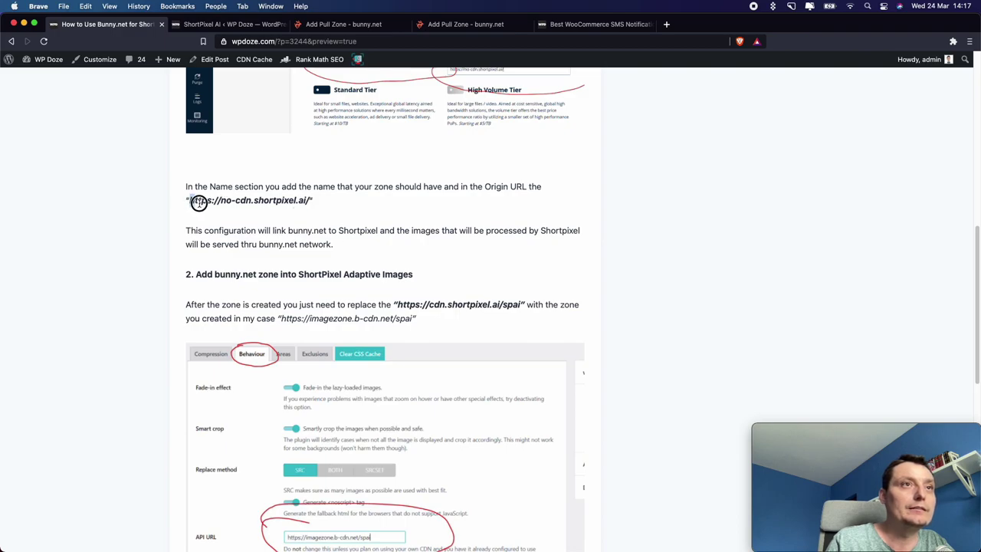
right_click(307, 202)
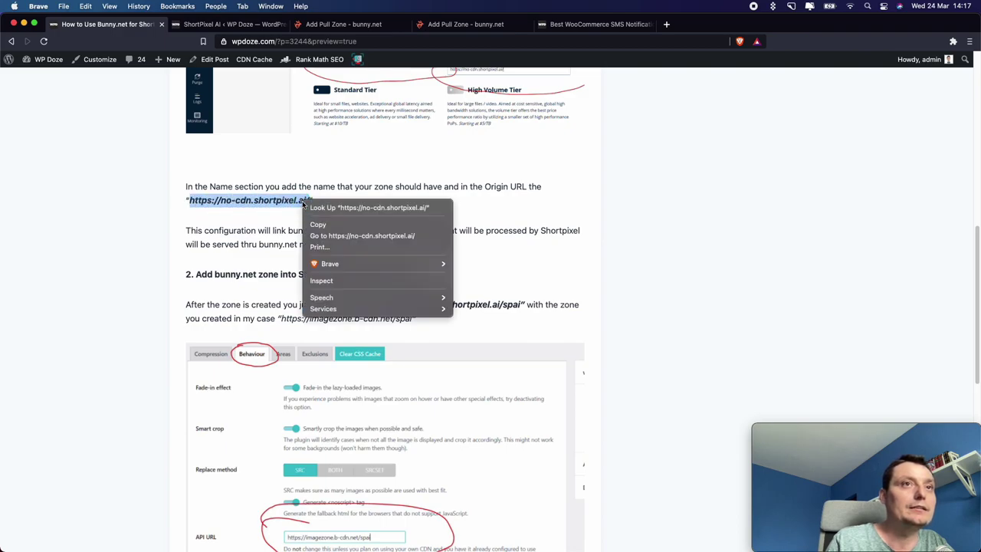
click(341, 225)
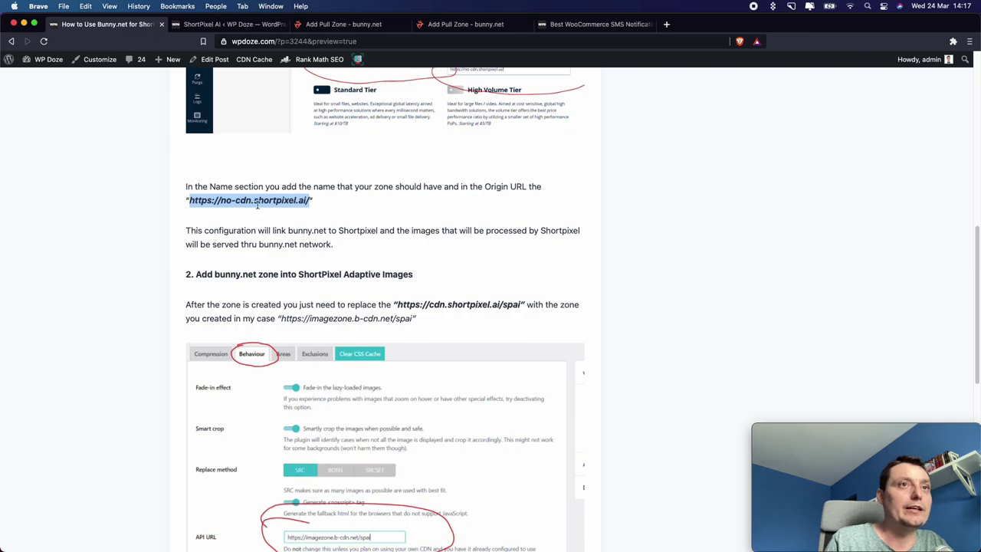
scroll(383, 251, up, 1)
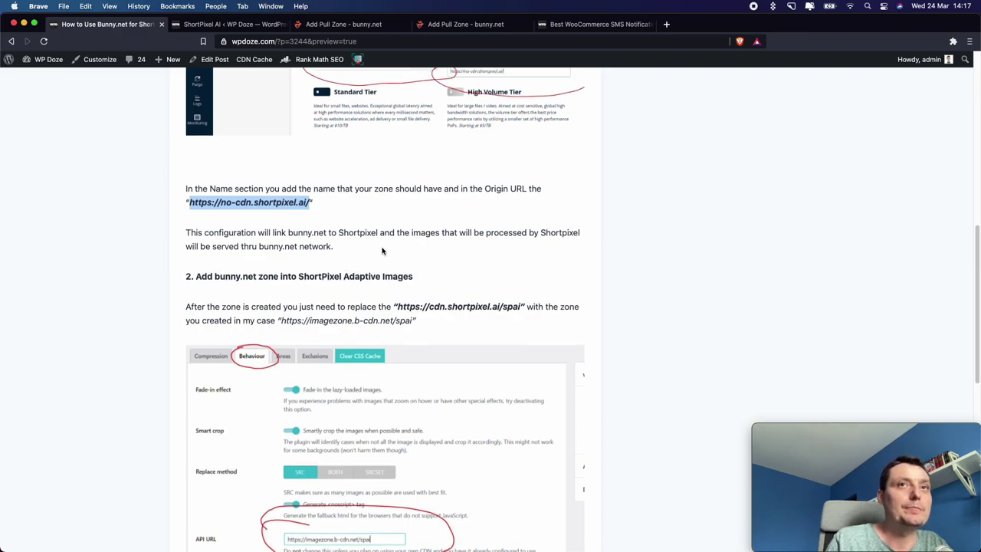
click(219, 26)
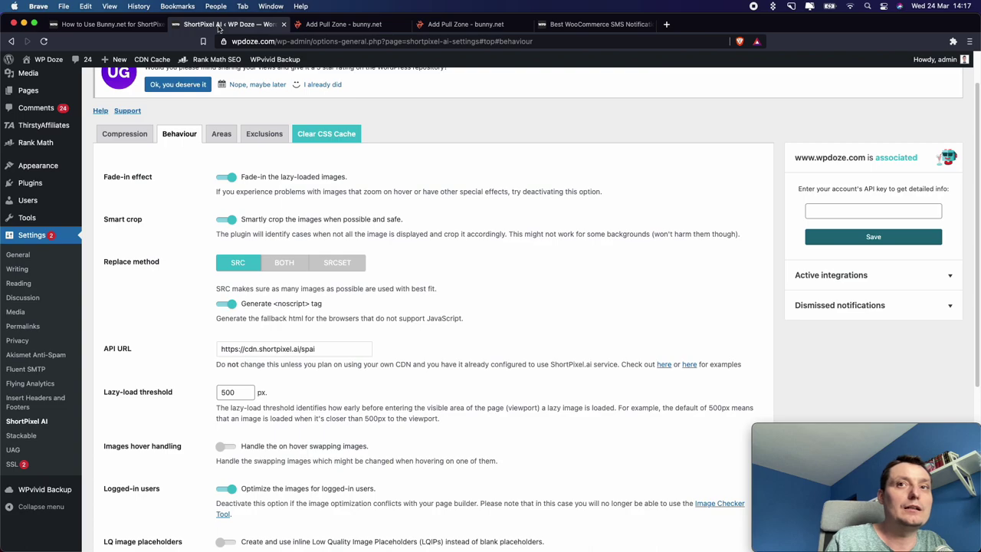
click(348, 30)
right_click(680, 248)
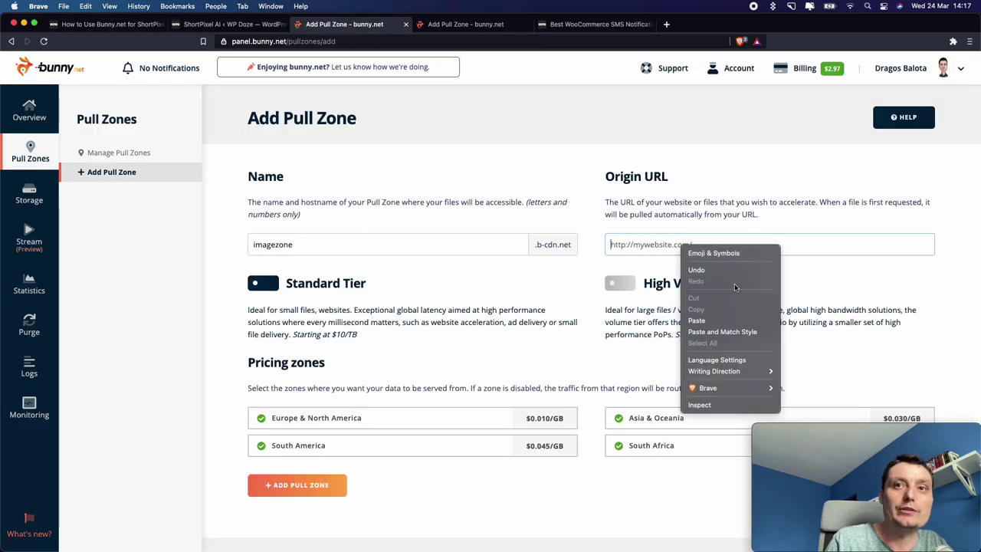
click(709, 321)
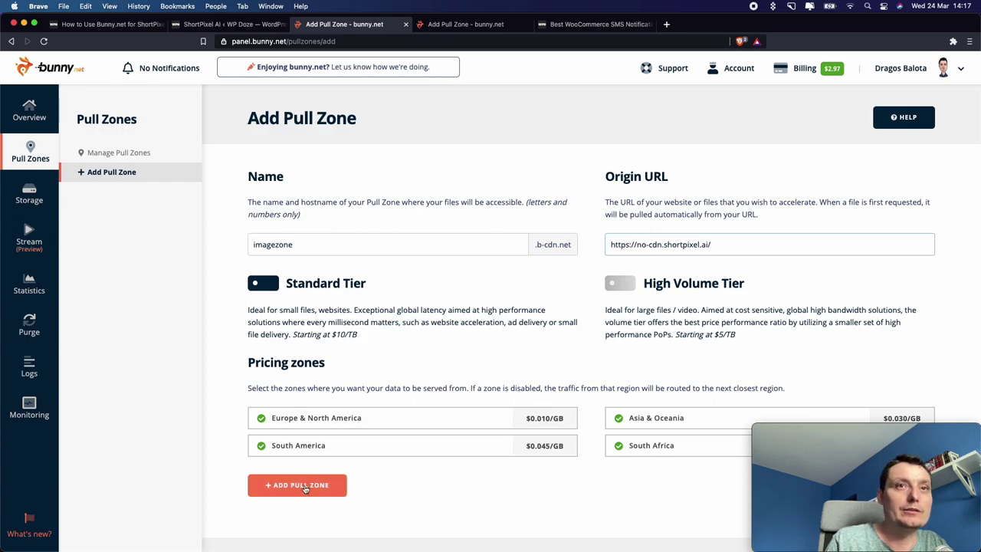
click(305, 487)
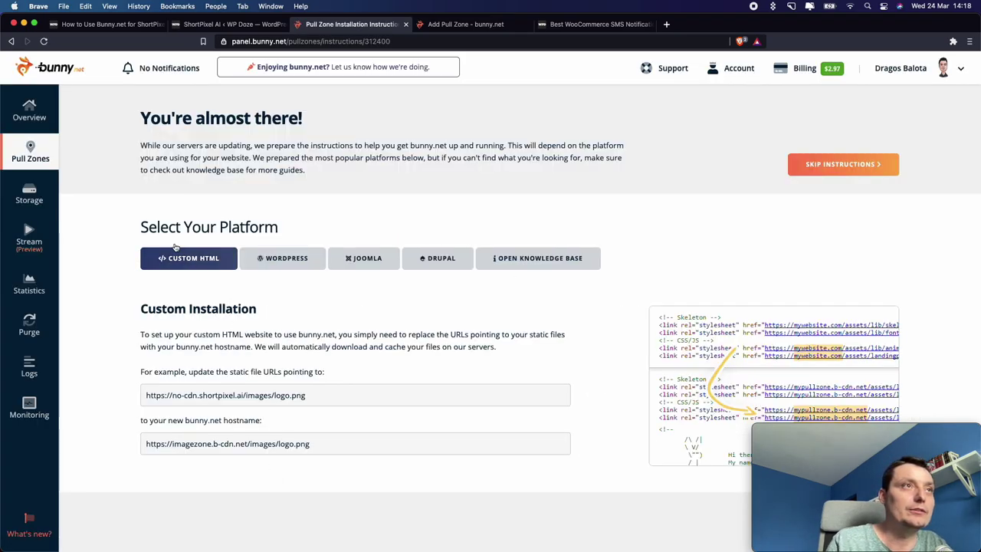
From the account overview, open the imagezone pull zone and copy its hostname imagezone.b-cdn.net
click(37, 115)
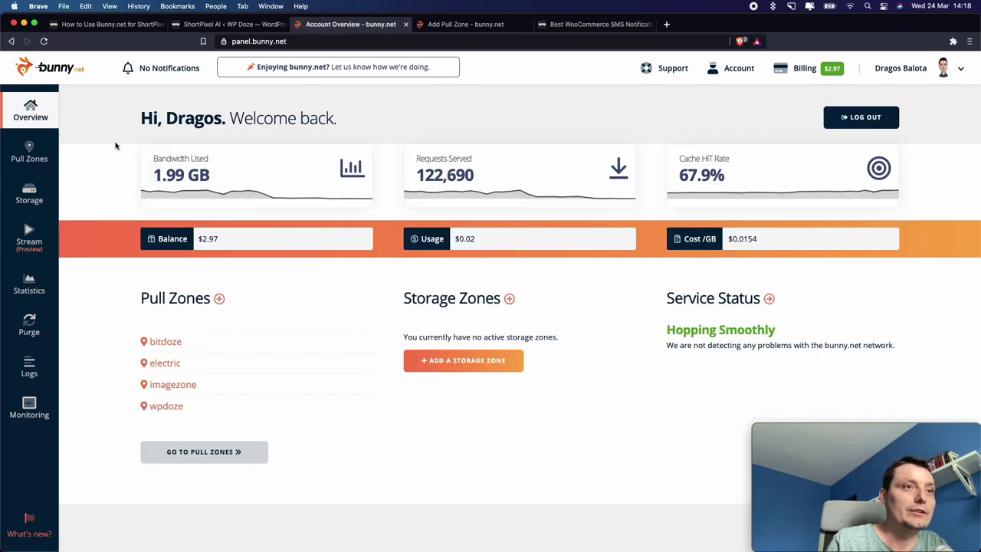
click(179, 388)
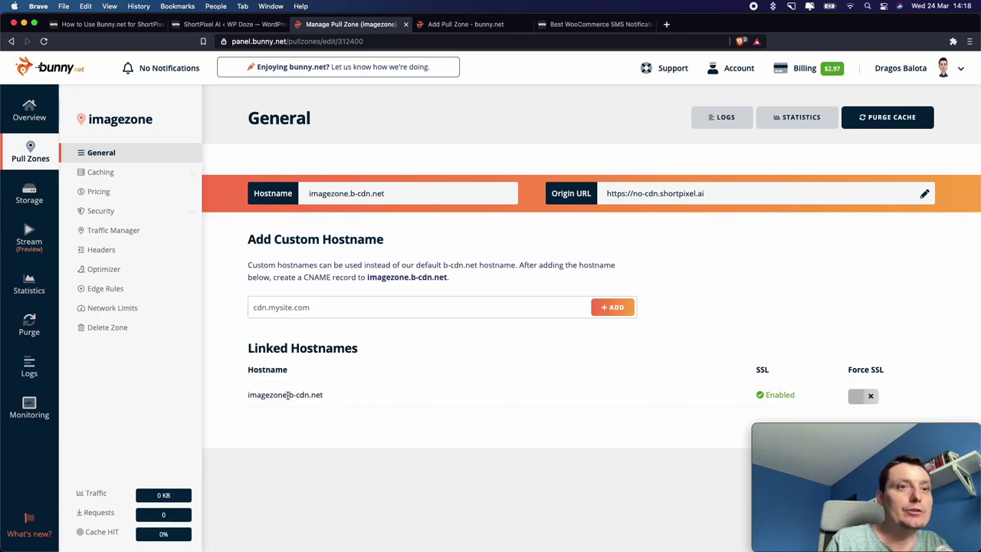
triple_click(288, 394)
right_click(288, 393)
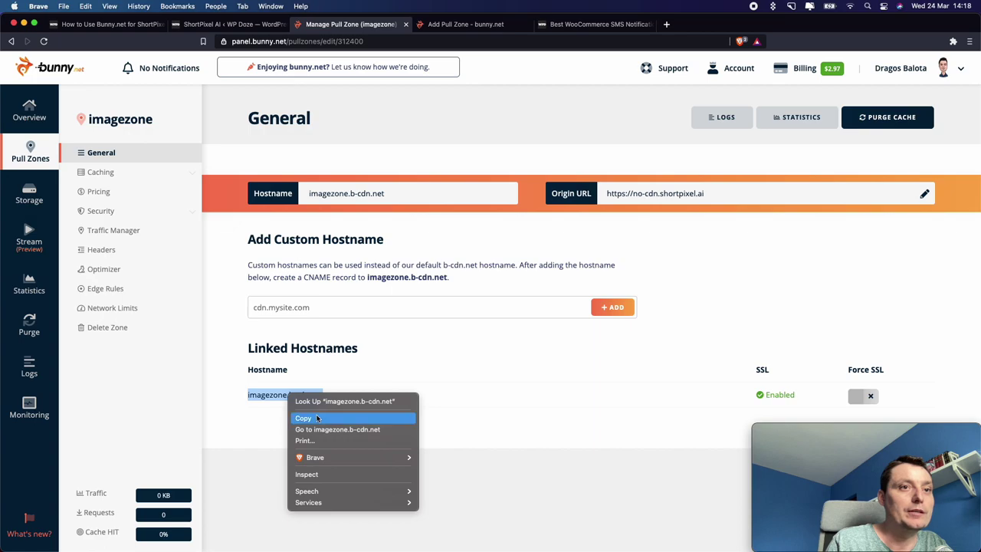
click(315, 419)
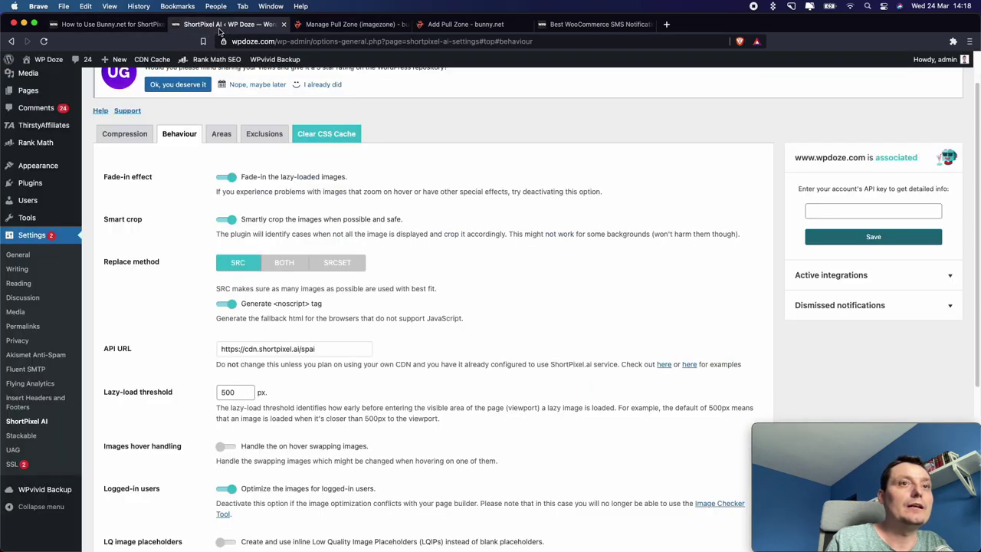
Replace cdn.shortpixel.ai with imagezone.b-cdn.net in the API URL and save the settings
click(230, 24)
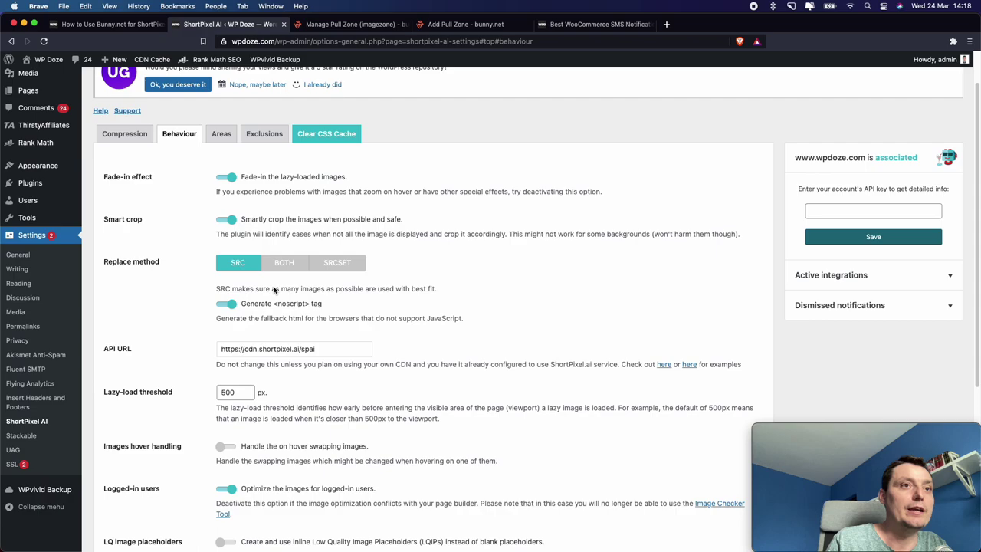
click(244, 350)
drag(244, 349, 300, 351)
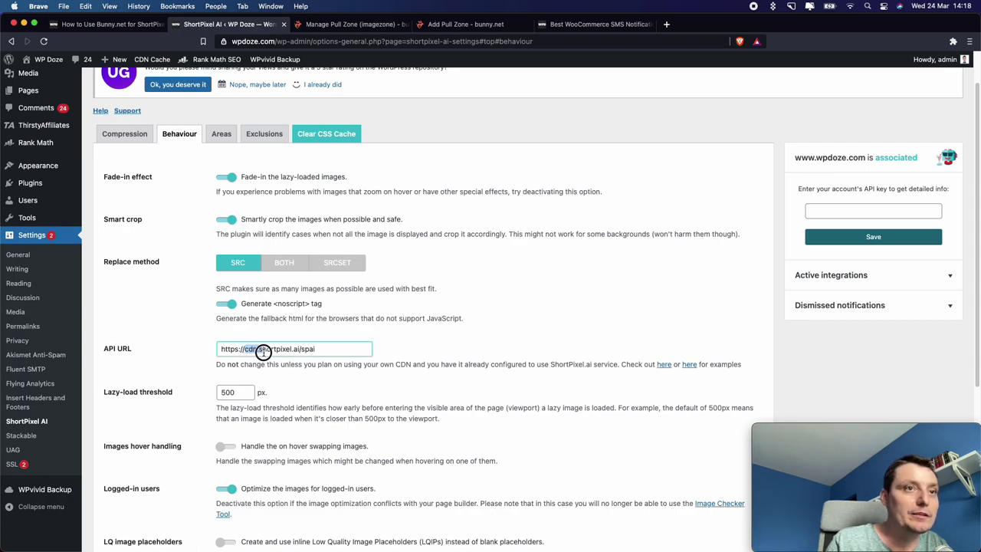
right_click(300, 351)
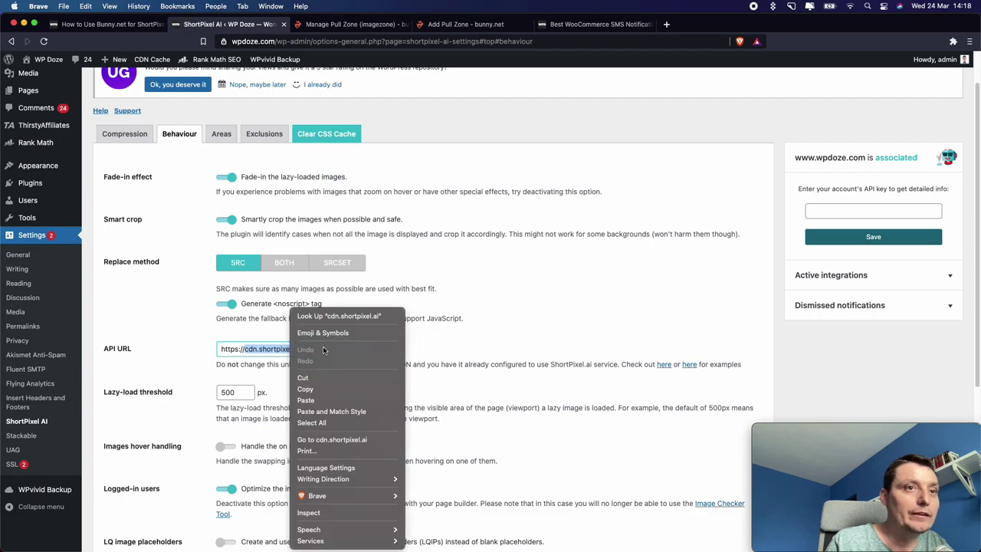
click(319, 400)
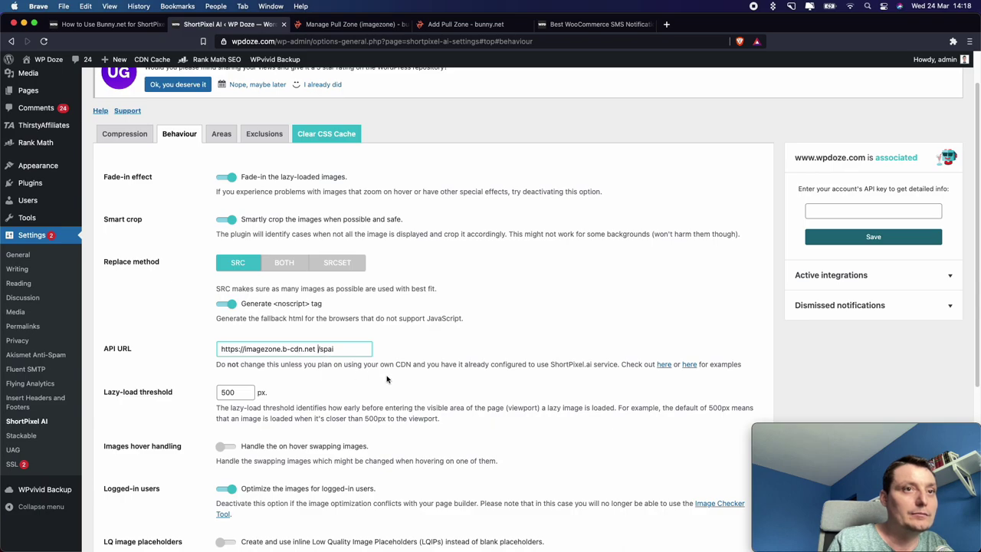
key(BackSpace)
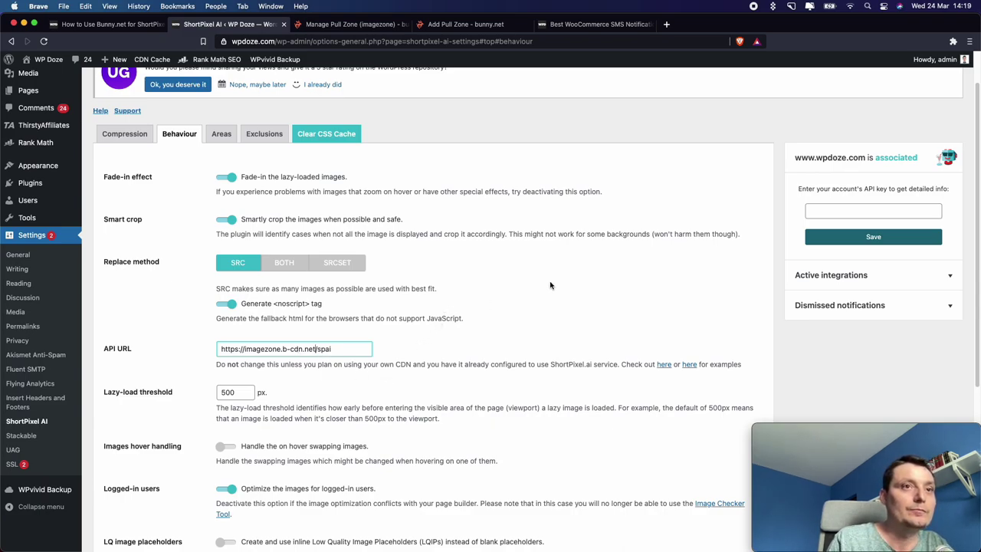
scroll(550, 286, down, 2)
scroll(545, 327, down, 5)
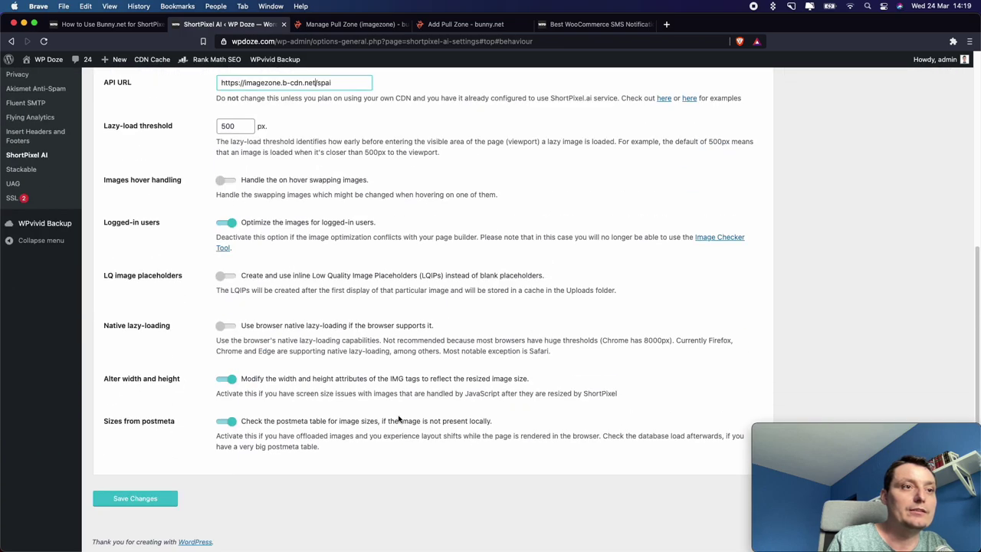
click(144, 497)
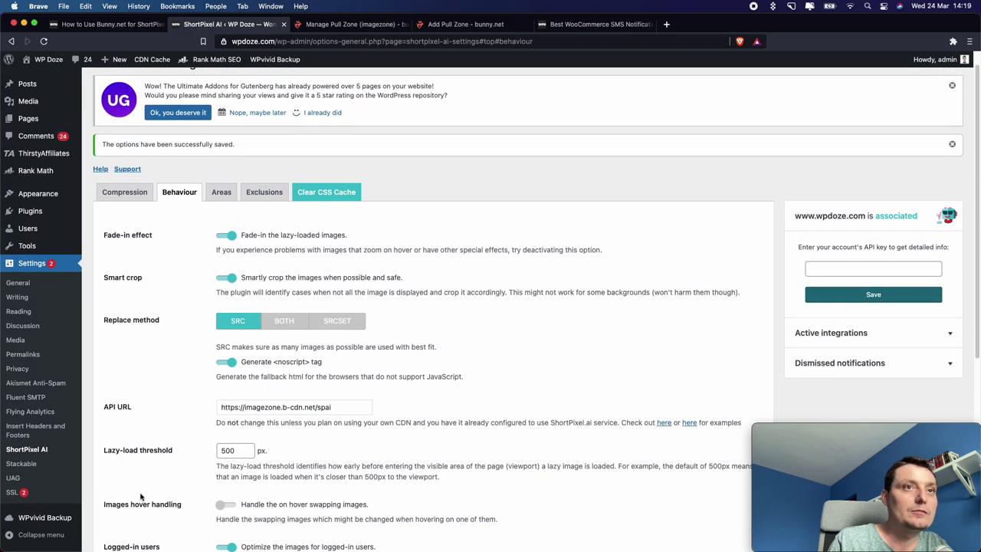
Clear the ShortPixel CSS cache and purge everything from the site's CDN cache
click(349, 193)
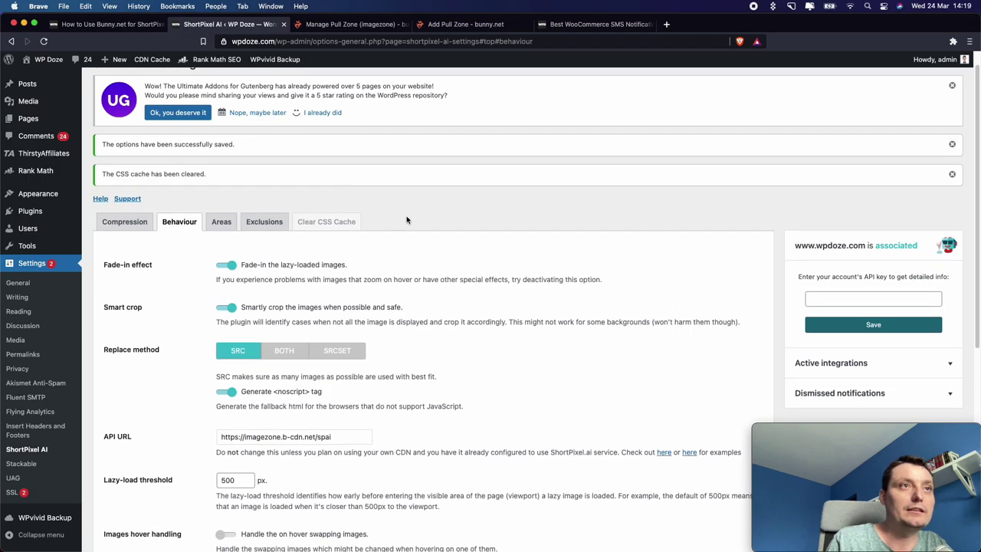
scroll(407, 221, down, 1)
scroll(407, 220, down, 3)
scroll(408, 220, down, 5)
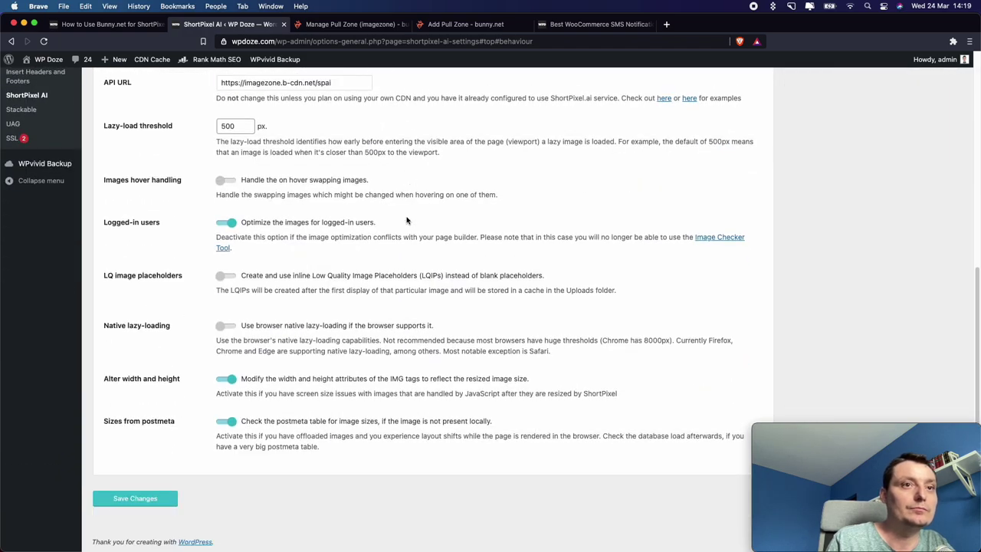
scroll(407, 221, up, 5)
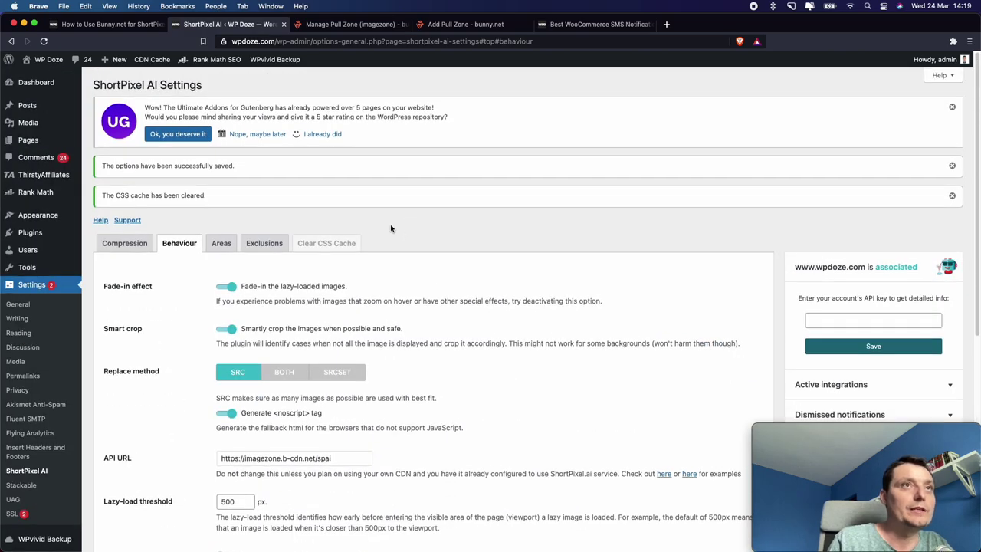
mouse_move(151, 60)
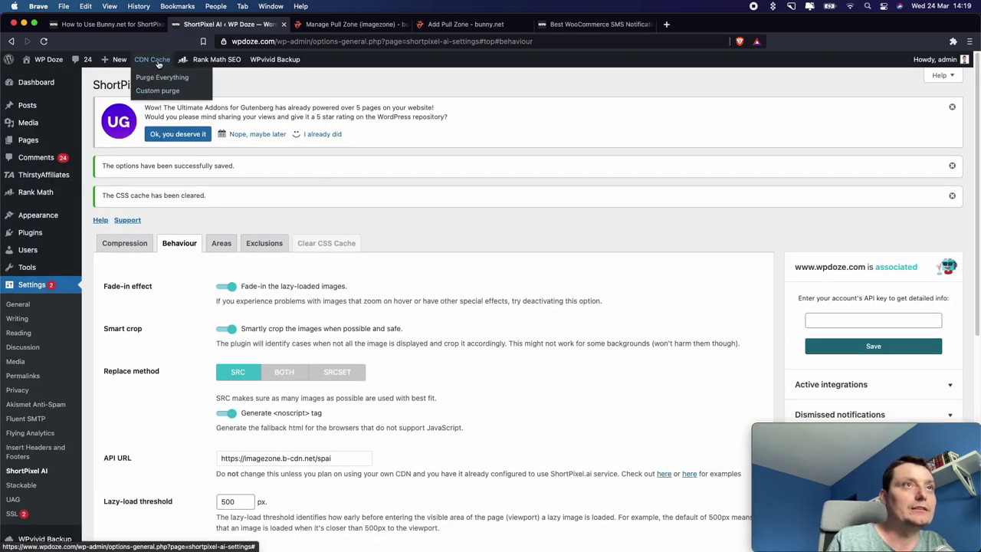
click(162, 77)
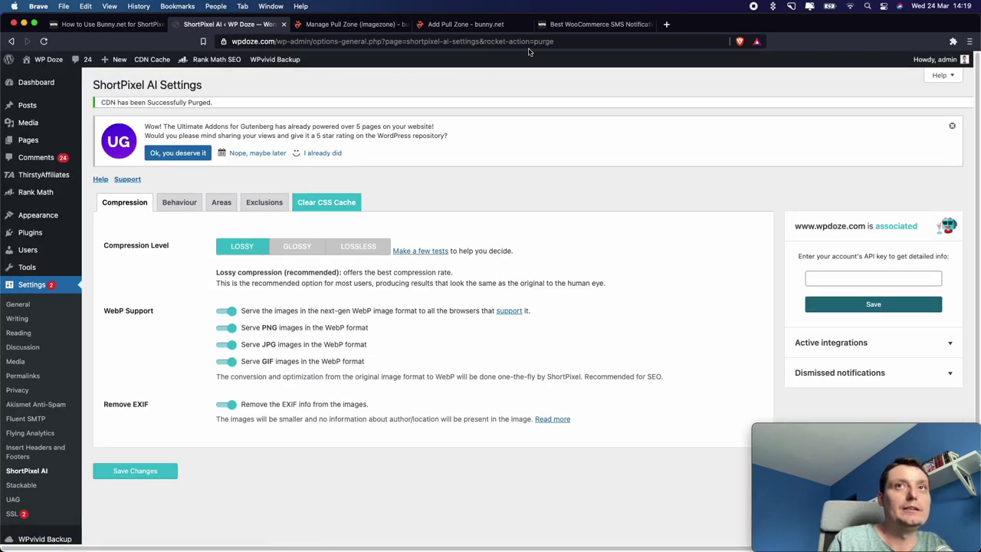
Reload the WooCommerce SMS blog post and inspect the featured image's source URL
click(590, 23)
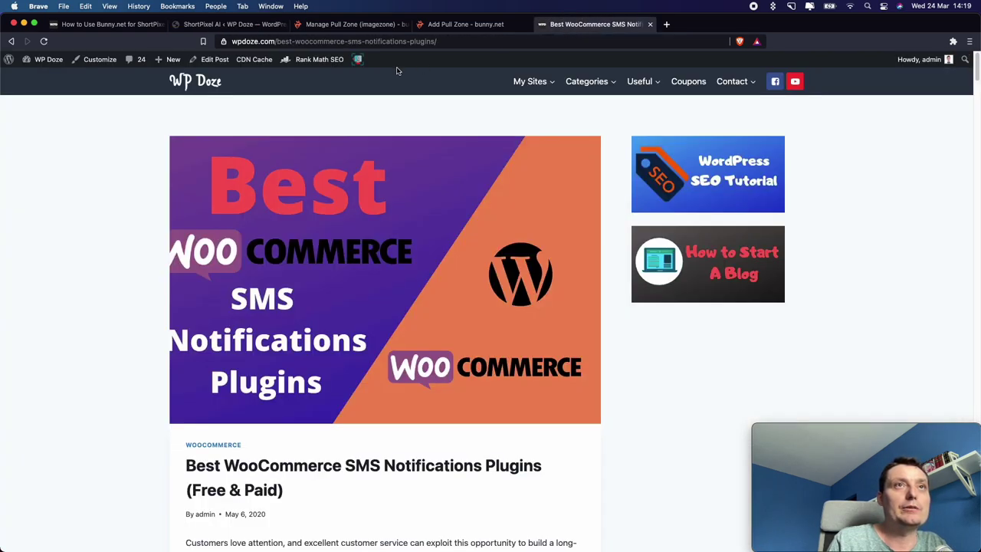
click(464, 43)
key(Return)
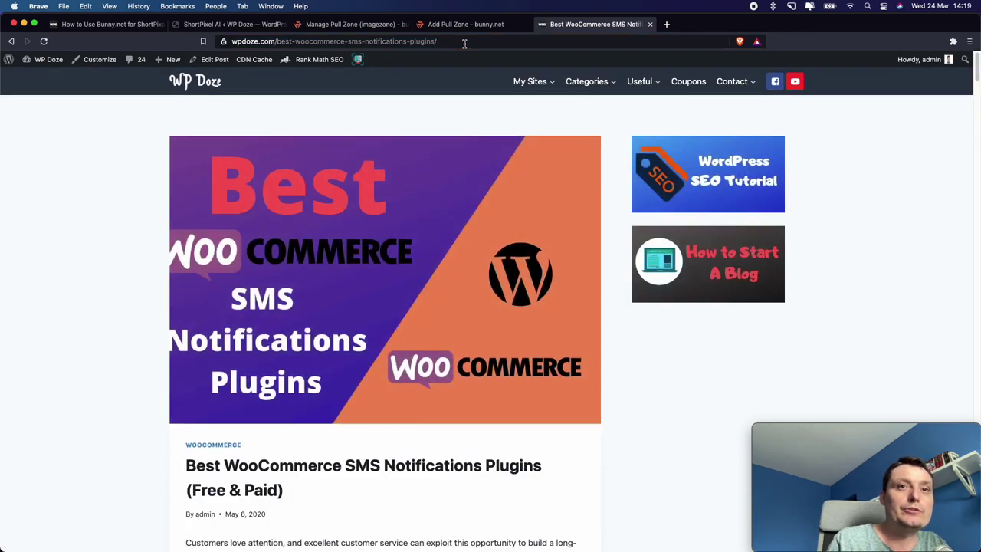
right_click(387, 238)
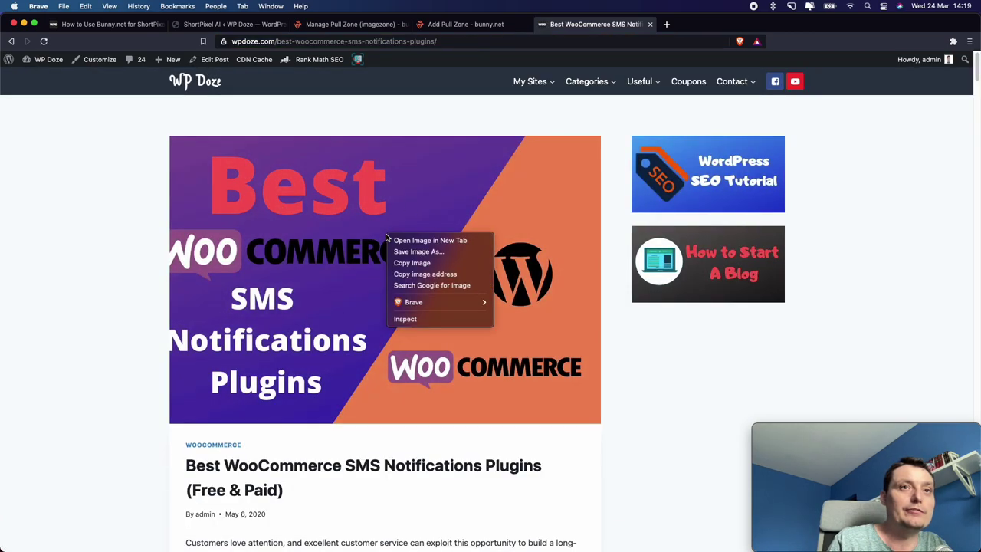
click(418, 319)
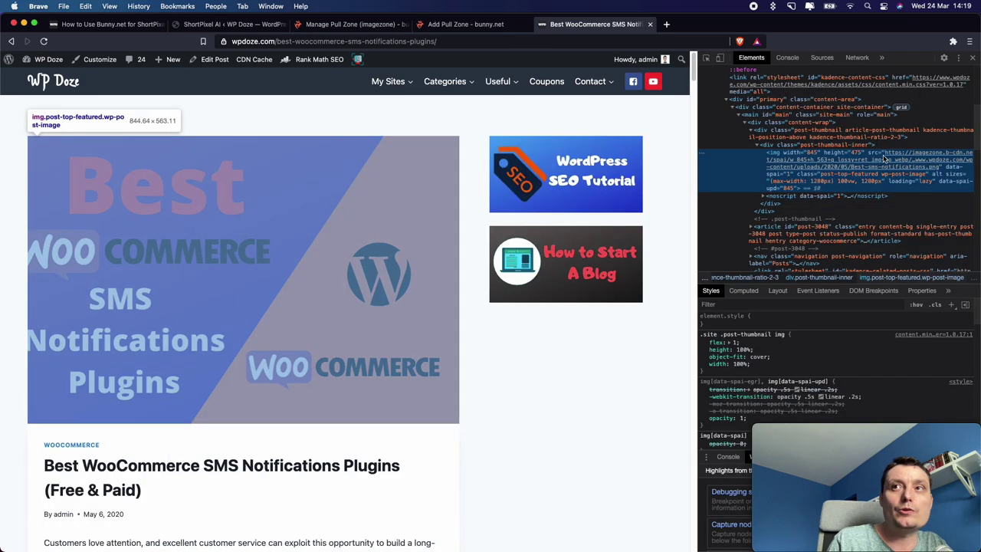
mouse_move(893, 157)
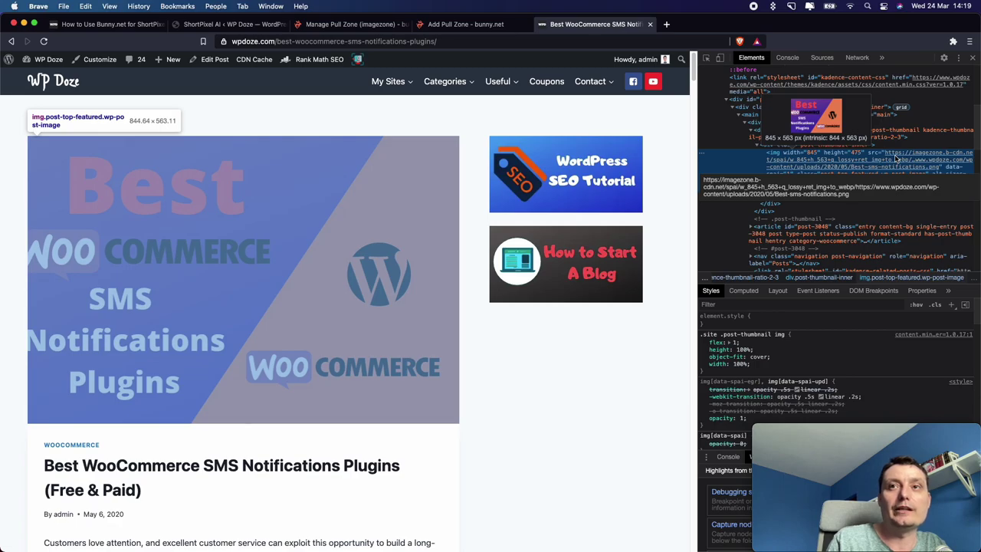
Scroll down the post and inspect the plugin screenshot image's imagezone.b-cdn.net/spai source
scroll(539, 216, down, 10)
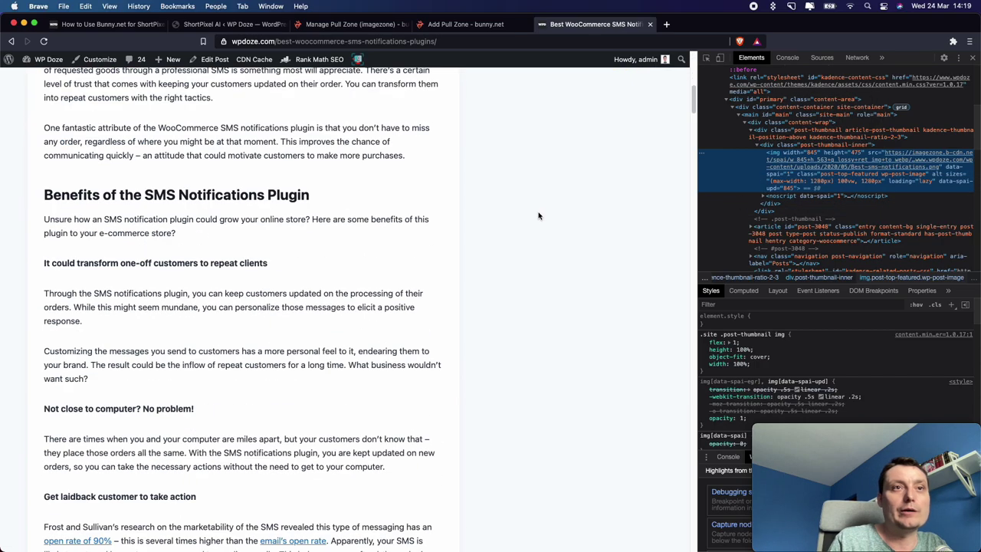
scroll(539, 217, down, 5)
scroll(539, 217, down, 5)
scroll(400, 213, down, 5)
scroll(400, 213, down, 5)
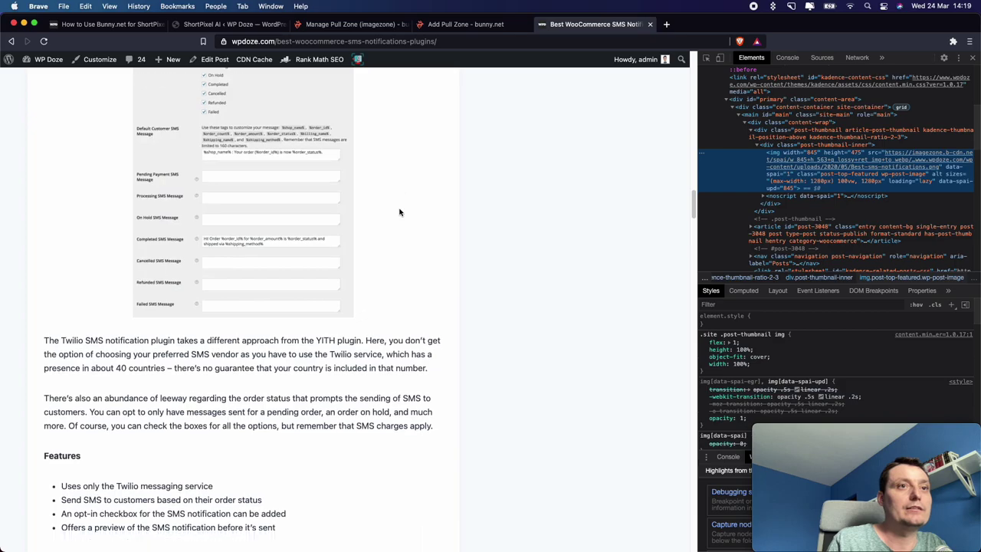
scroll(400, 213, down, 5)
scroll(400, 212, down, 5)
scroll(400, 215, down, 5)
scroll(400, 222, down, 5)
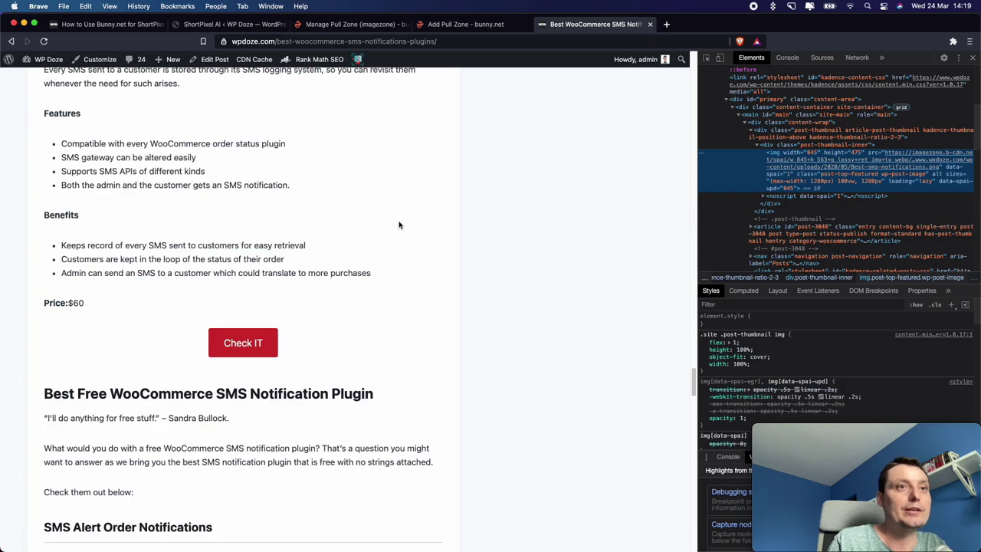
scroll(398, 224, down, 10)
scroll(399, 224, down, 2)
scroll(399, 223, down, 5)
right_click(324, 288)
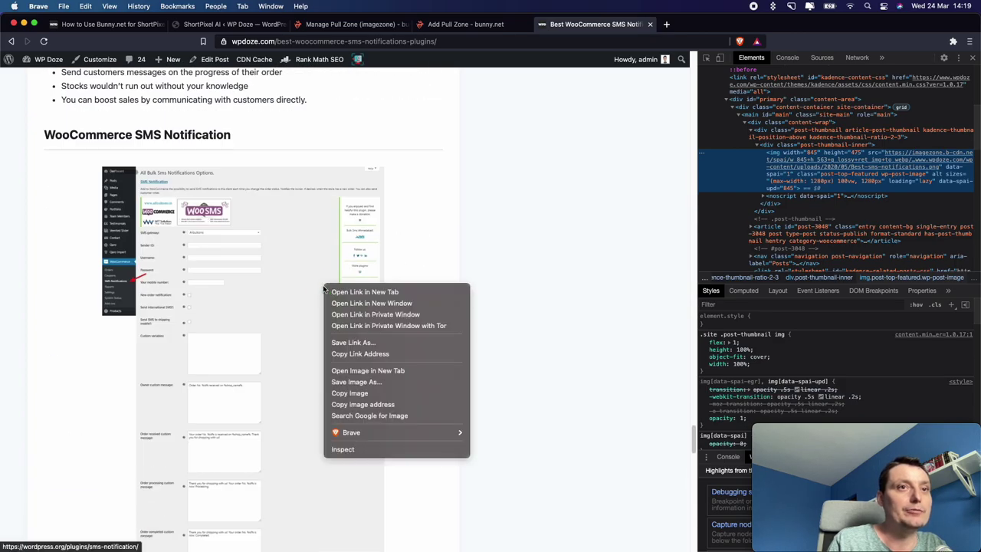
click(366, 448)
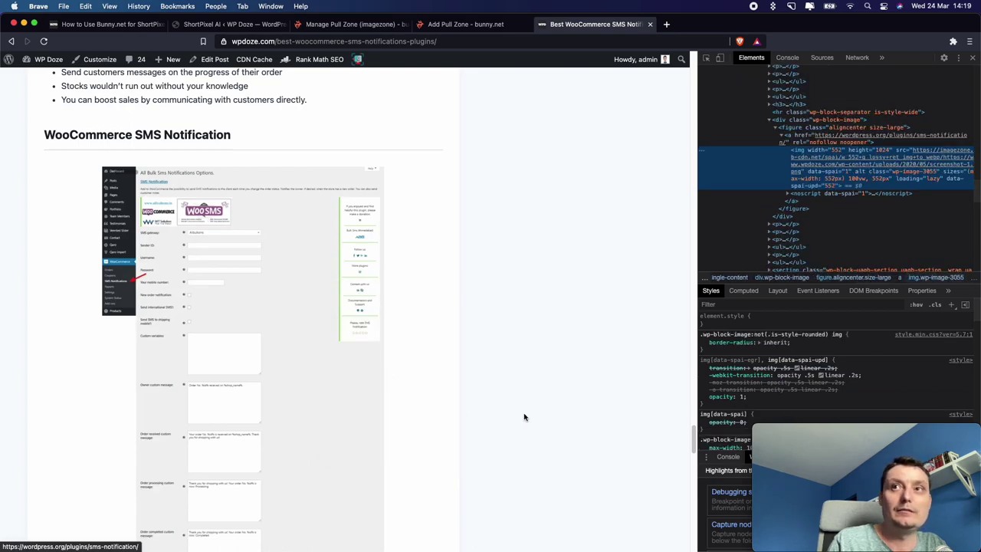
mouse_move(814, 161)
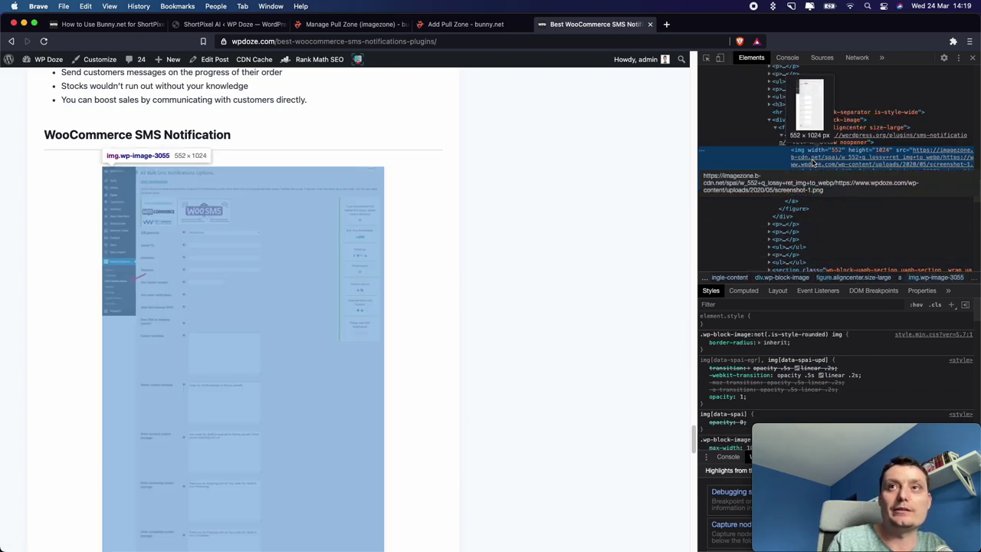
Scroll back up the post and return to the imagezone pull zone tab
scroll(454, 210, up, 3)
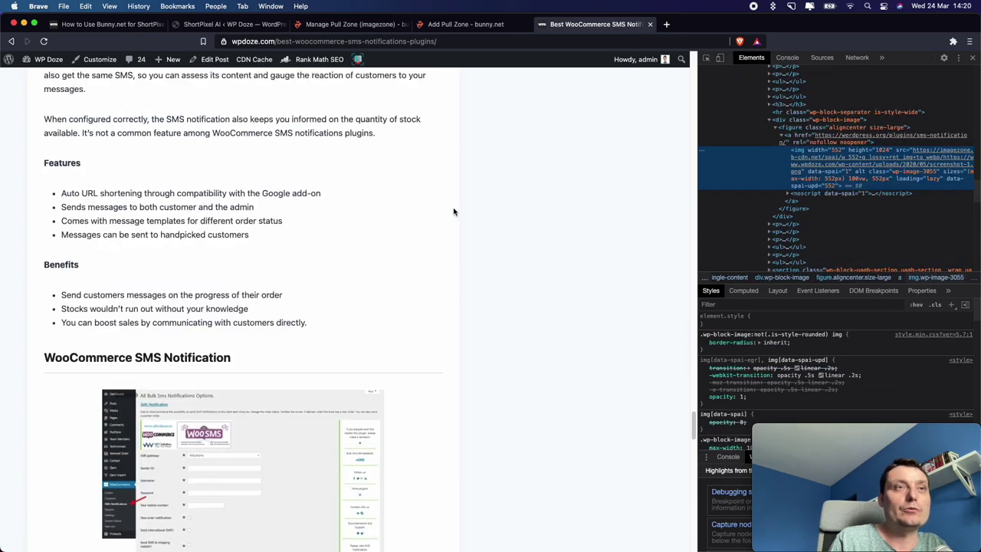
scroll(454, 210, up, 5)
scroll(453, 212, up, 5)
scroll(453, 212, up, 10)
scroll(453, 211, up, 10)
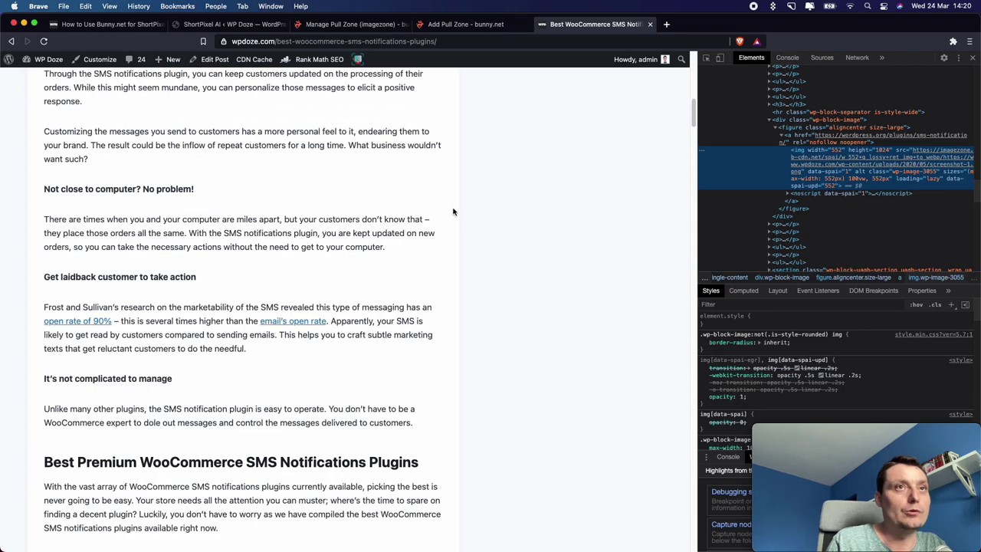
scroll(454, 211, up, 10)
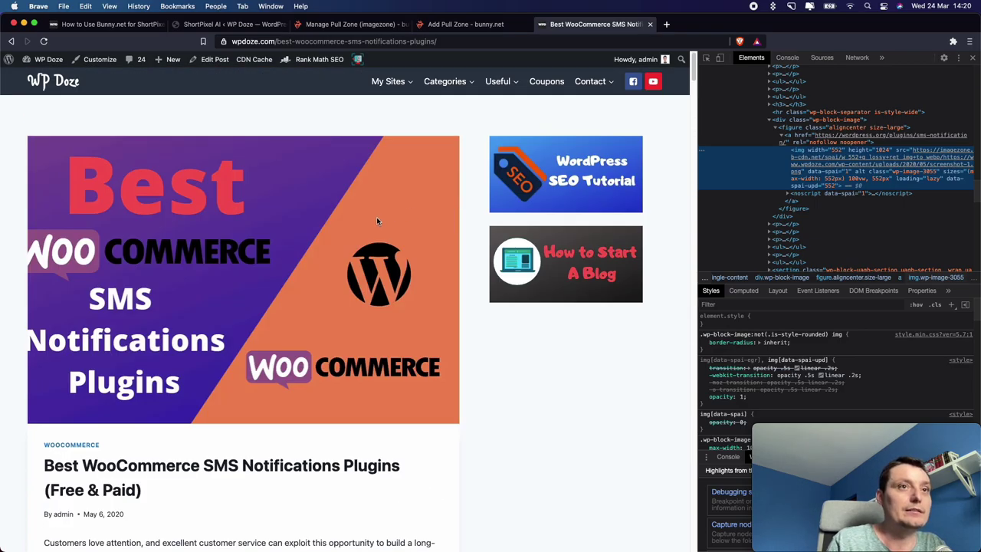
scroll(376, 216, down, 2)
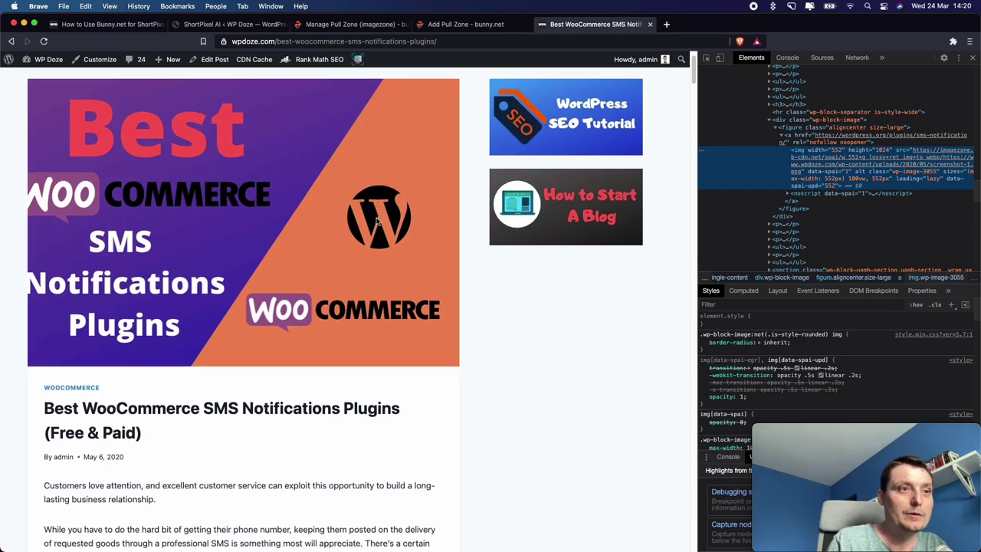
scroll(181, 160, up, 2)
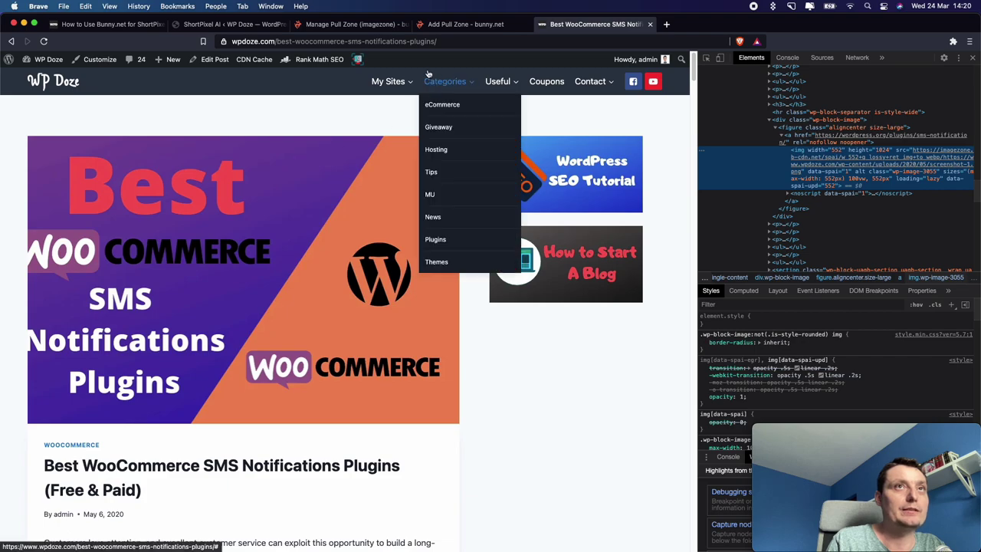
click(360, 24)
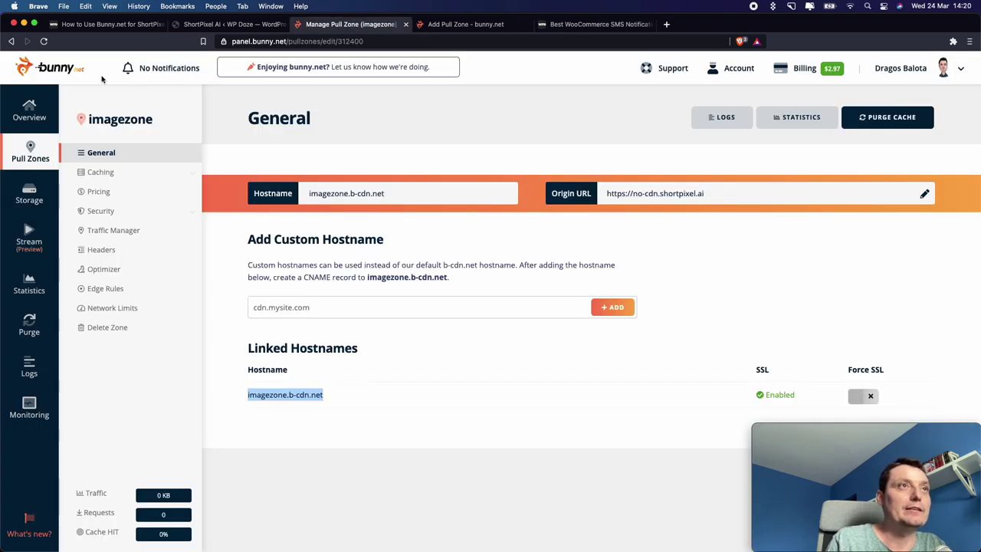
Open the bunny.net dashboard from the logo link in a new tab and view it
right_click(53, 70)
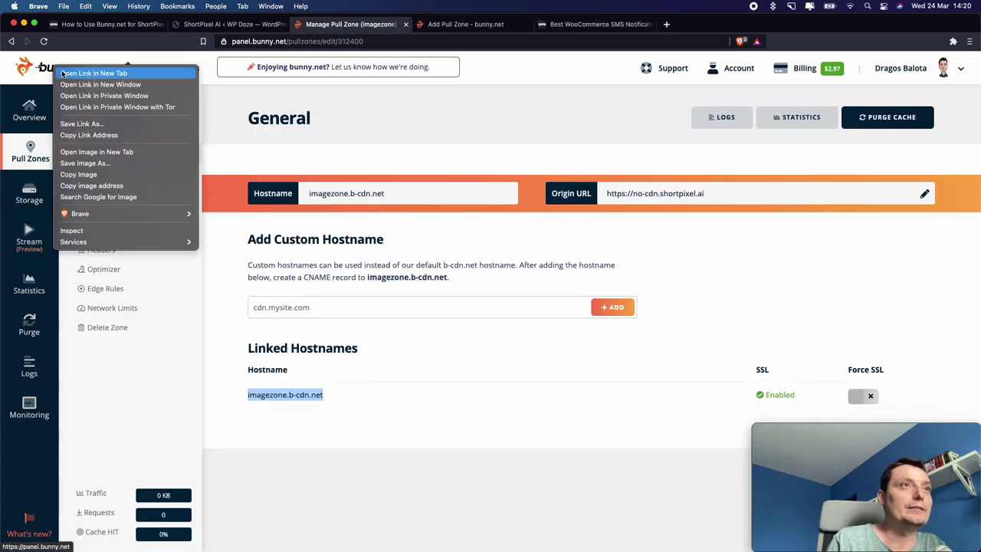
click(88, 72)
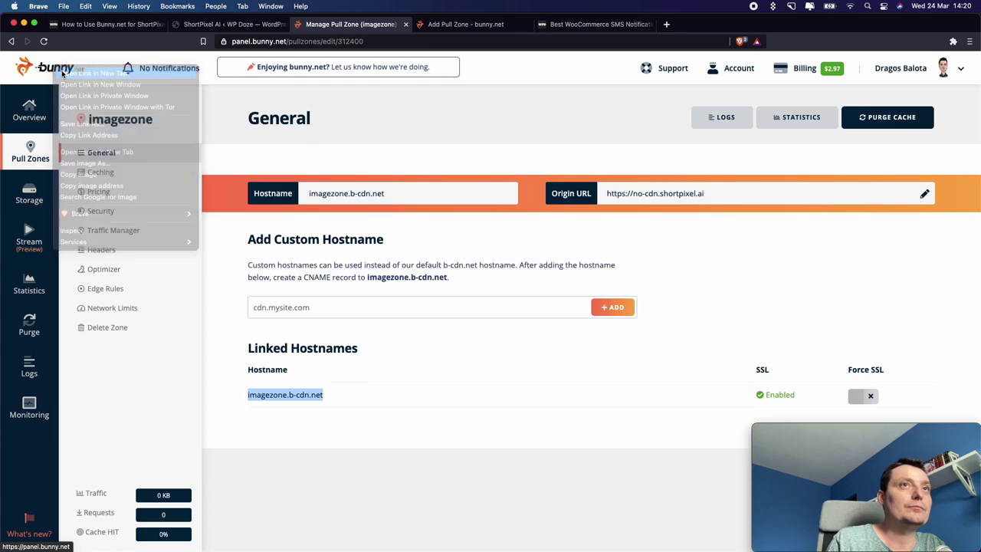
click(452, 26)
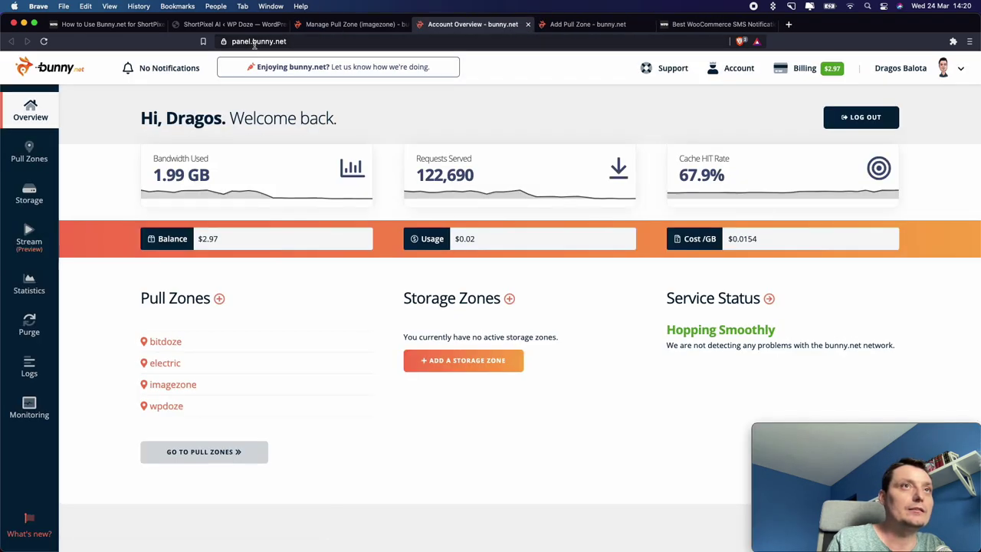